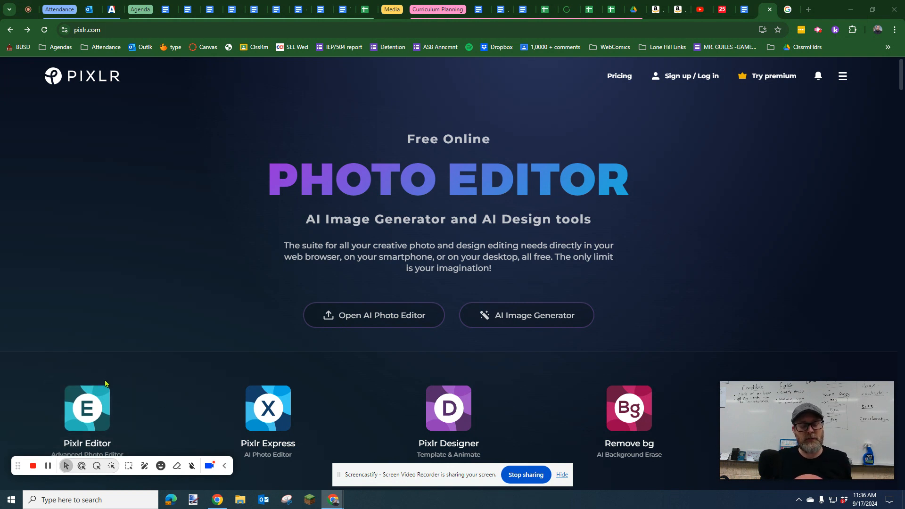
Step: Open Pixlr Editor and create a new 1080 x 1920 px image, starting from the Social Media Post preset
click(224, 465)
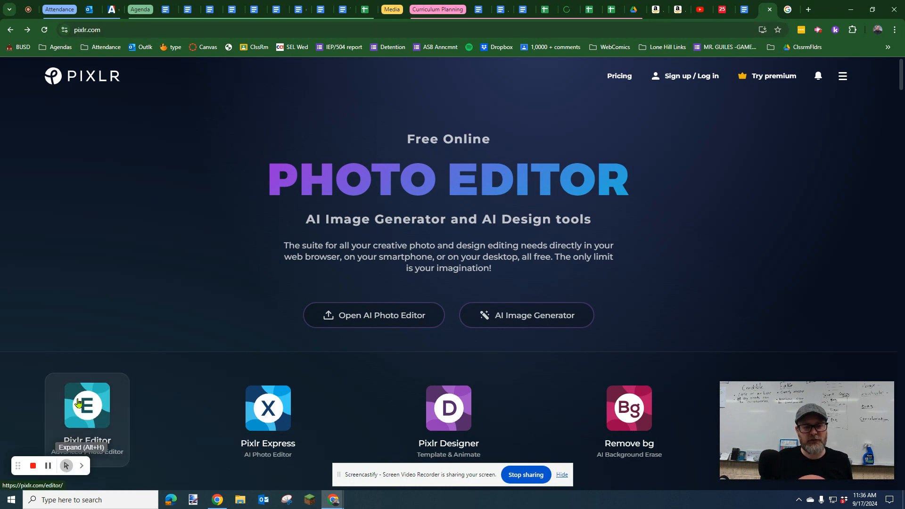
click(94, 387)
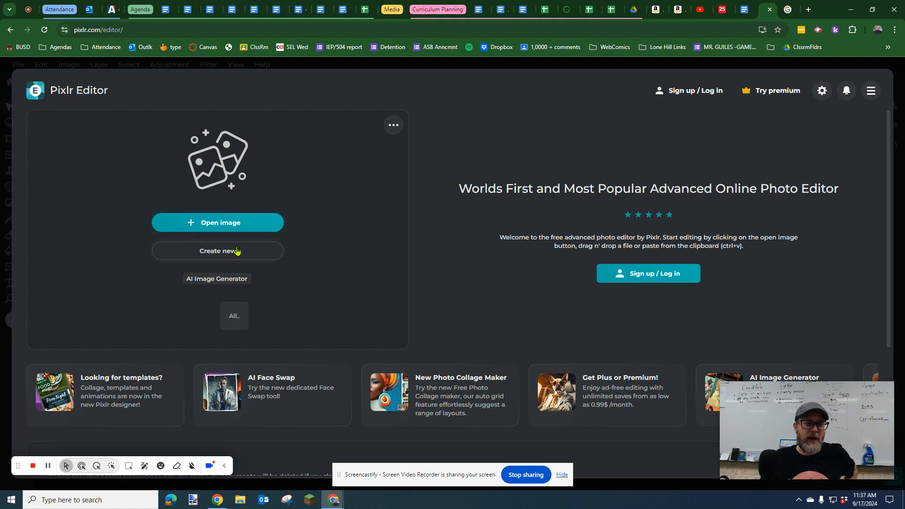
click(209, 252)
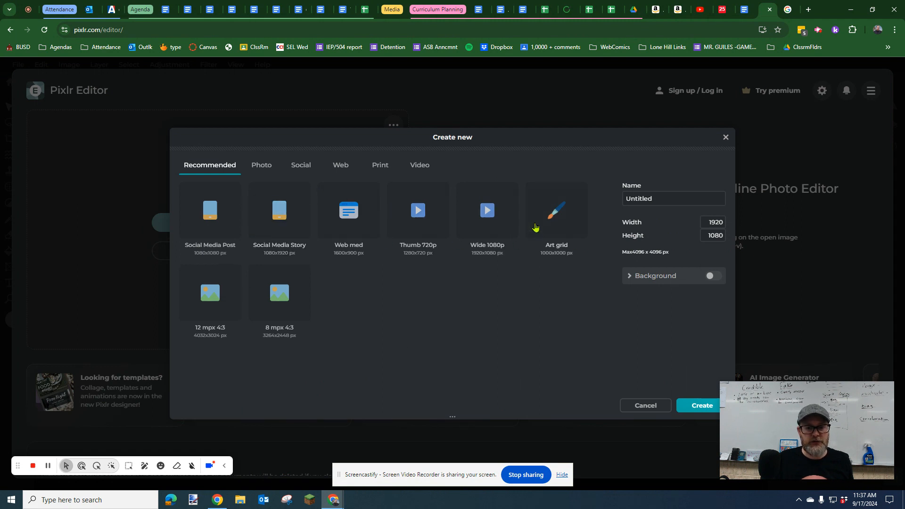
click(209, 208)
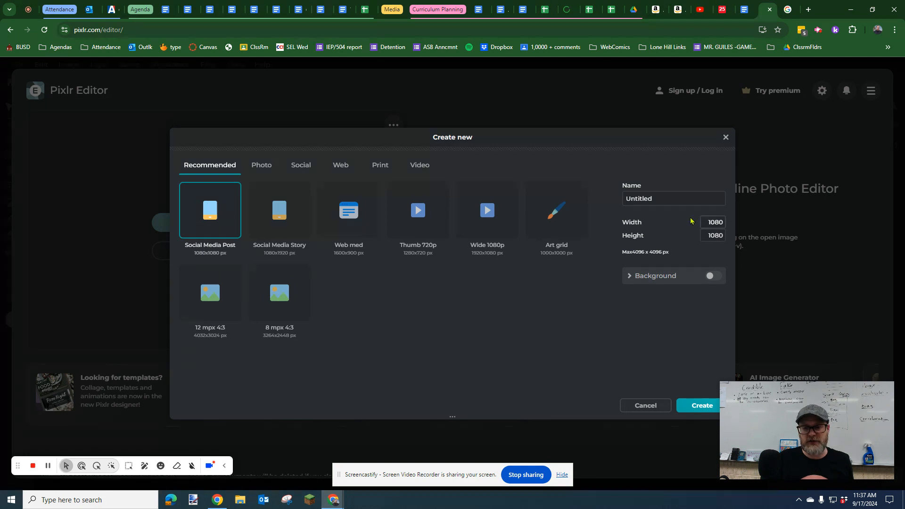
click(707, 238)
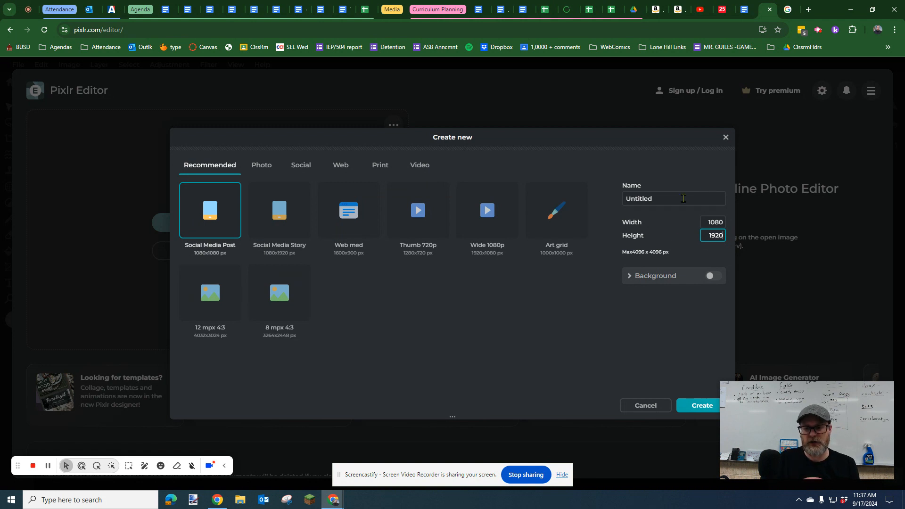
click(698, 406)
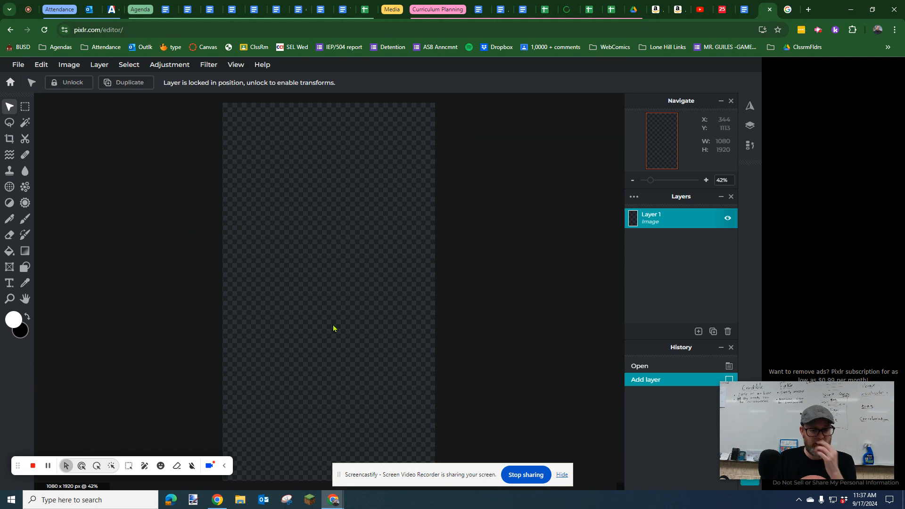
Step: Close the Layers, History and Navigate panels beside the canvas
scroll(359, 309, down, 5)
scroll(360, 309, up, 3)
scroll(382, 286, up, 1)
scroll(382, 286, down, 2)
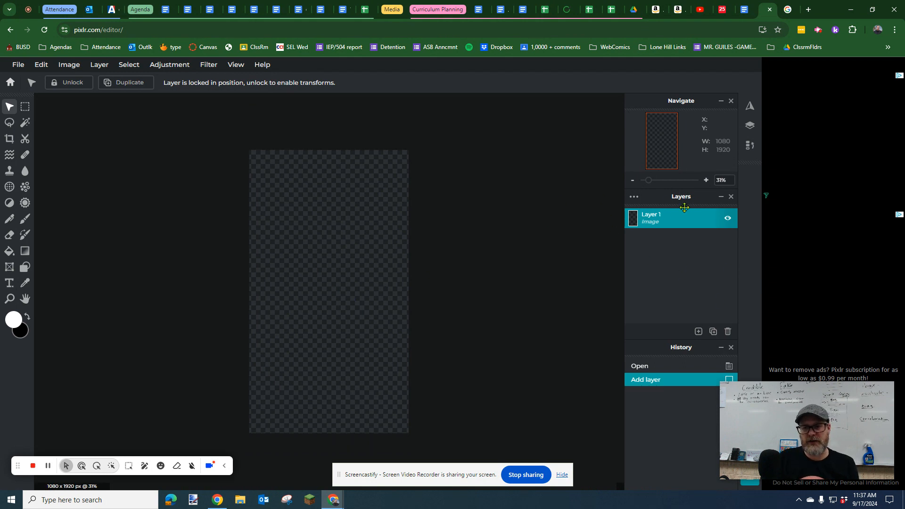
click(722, 197)
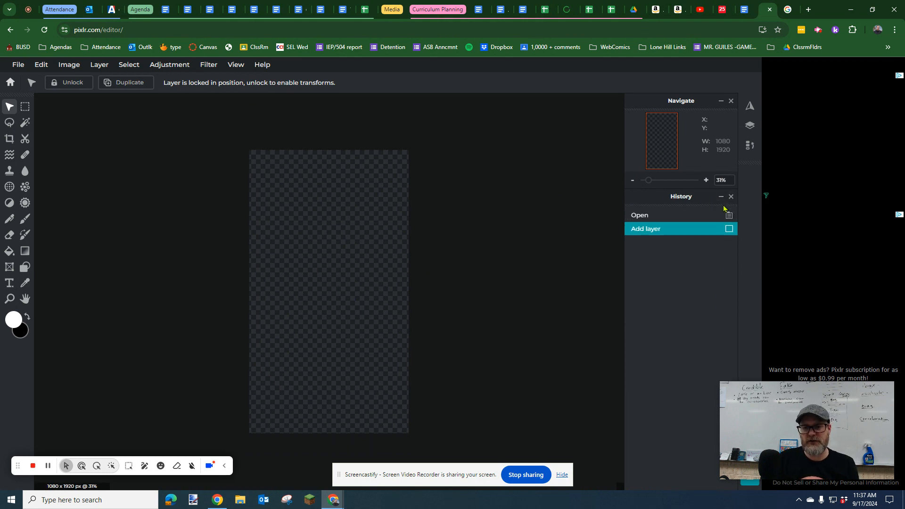
click(730, 197)
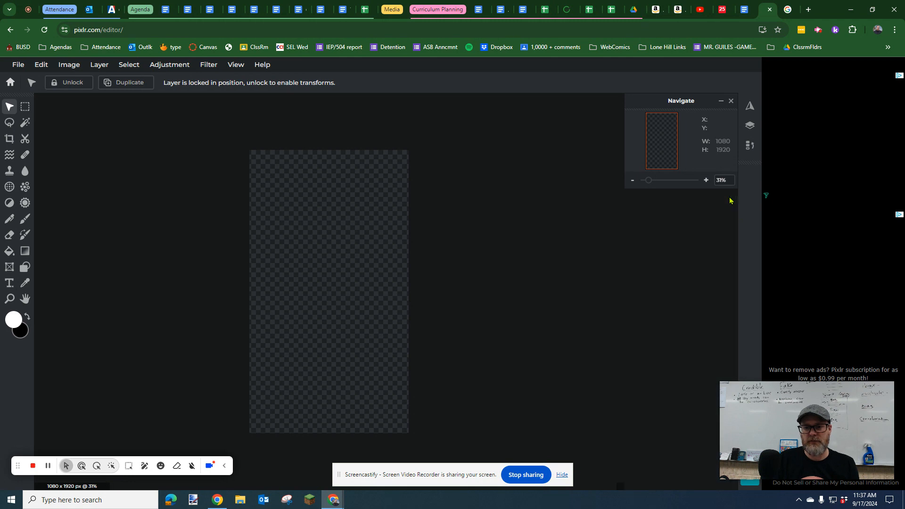
click(730, 101)
Step: Show the Layers panel again, and switch the History and Navigator panels on and back off
click(749, 125)
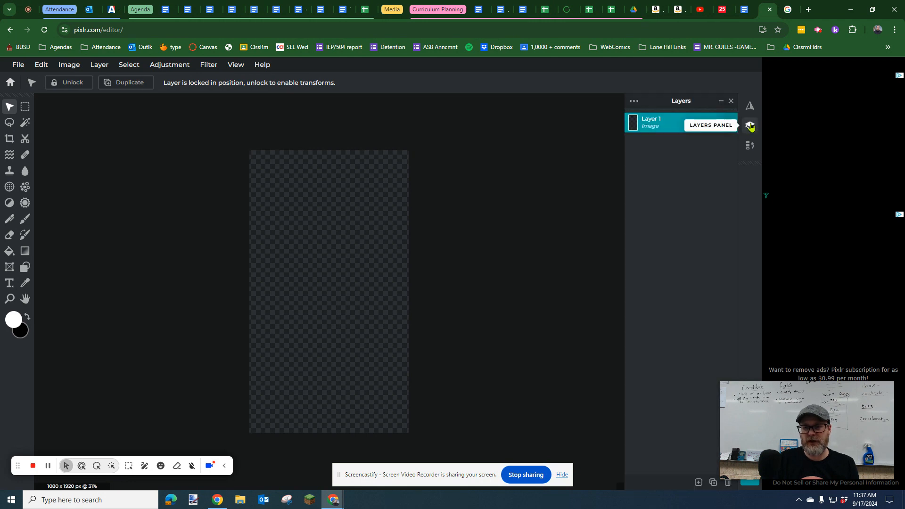
click(749, 145)
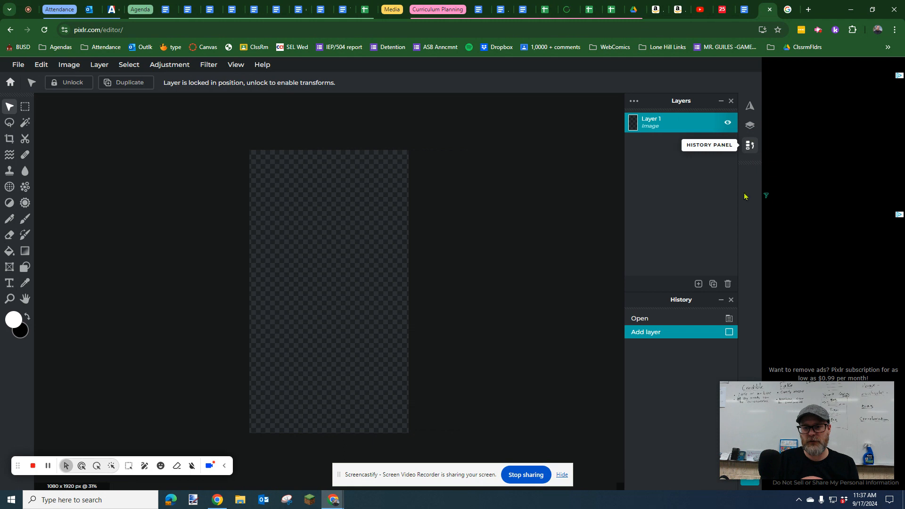
click(749, 146)
click(749, 106)
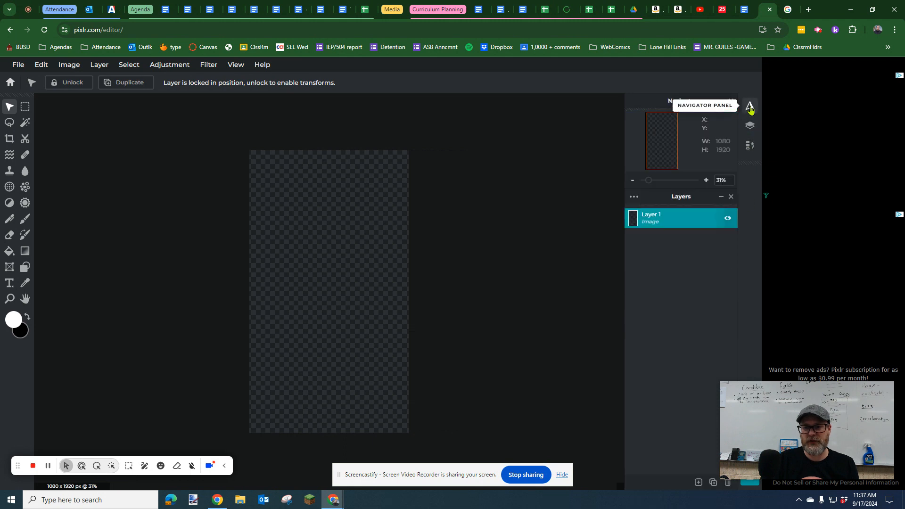
click(750, 111)
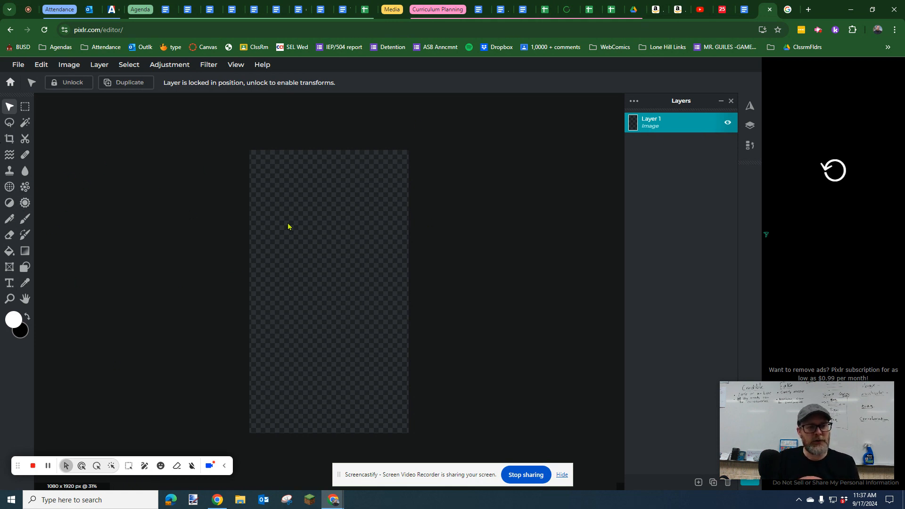
Step: Fill Layer 1 with white and draw a straight black line of size 4 horizontally across the canvas's middle
click(9, 251)
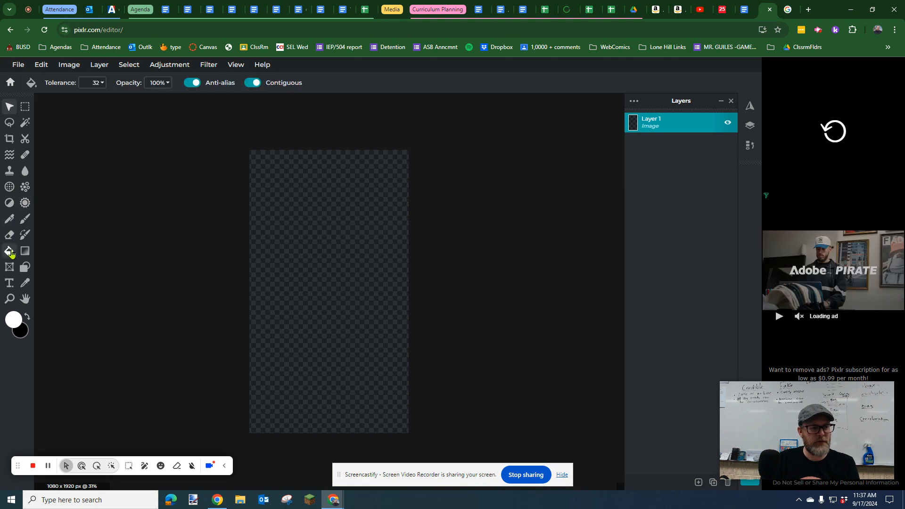
click(338, 265)
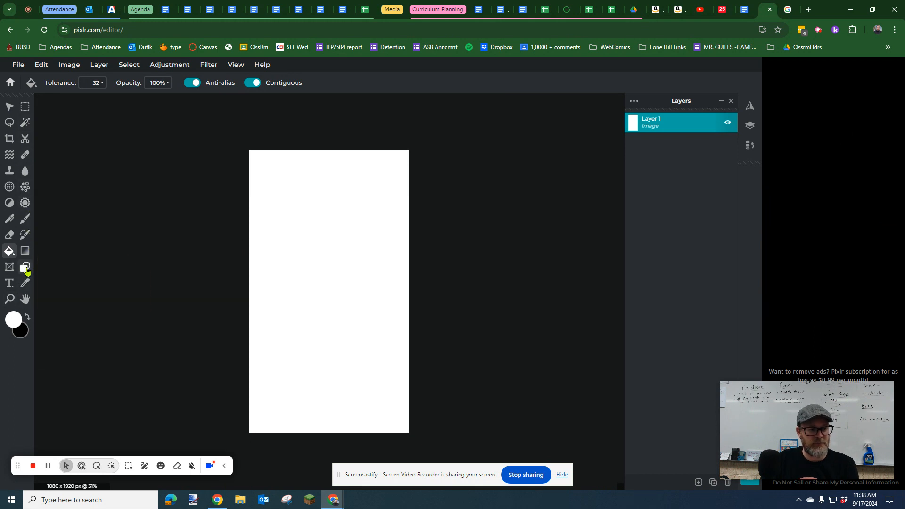
click(25, 267)
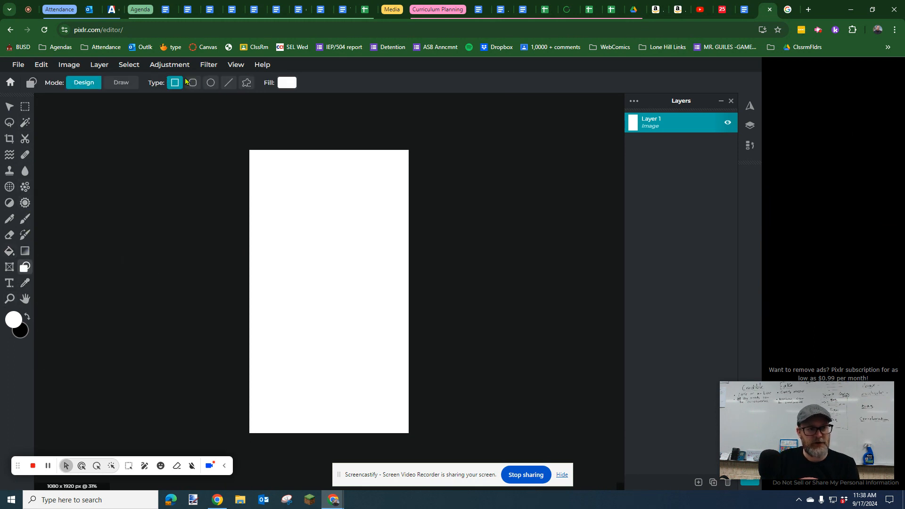
click(228, 82)
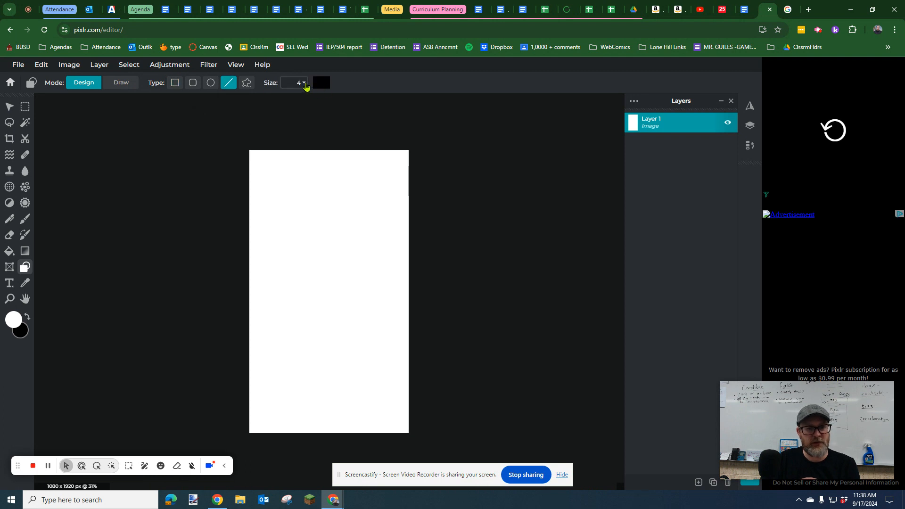
drag(239, 279, 424, 291)
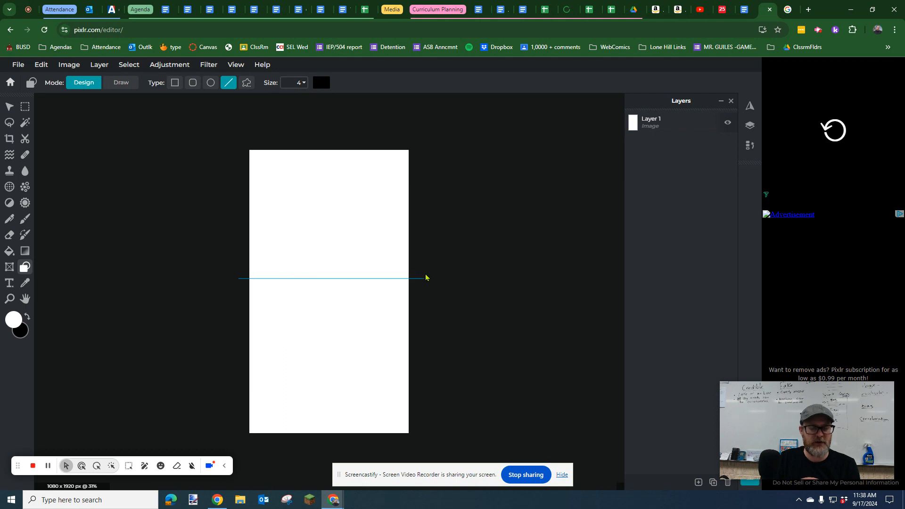
drag(404, 373, 417, 293)
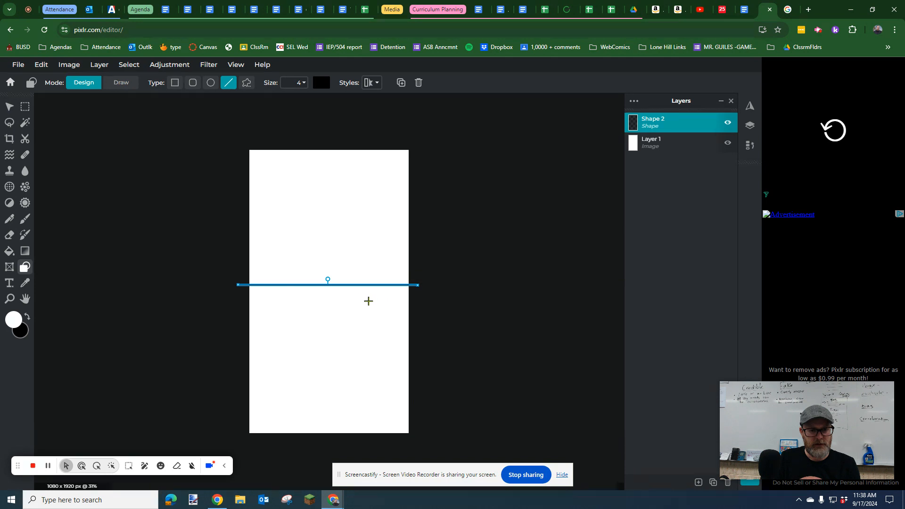
Step: Set the line's thickness to 54 and move it slightly so it divides the canvas into two equal halves
click(304, 82)
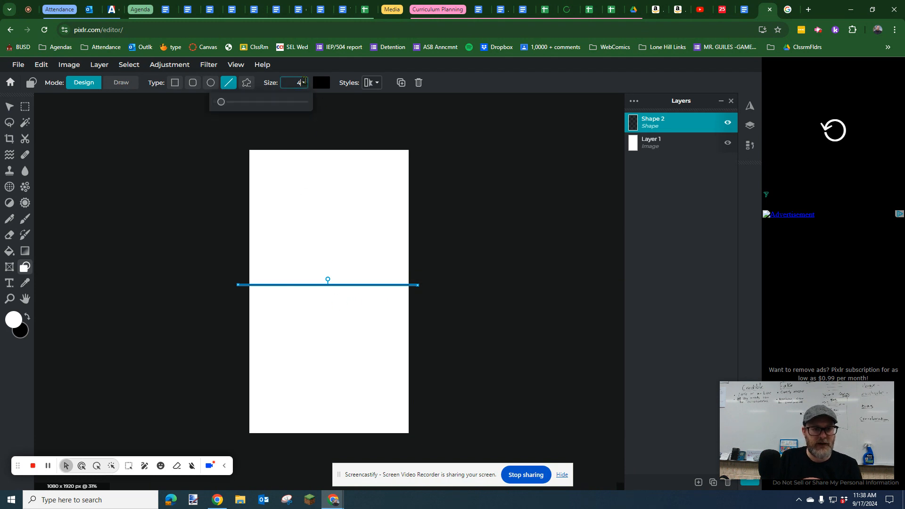
drag(223, 104, 264, 103)
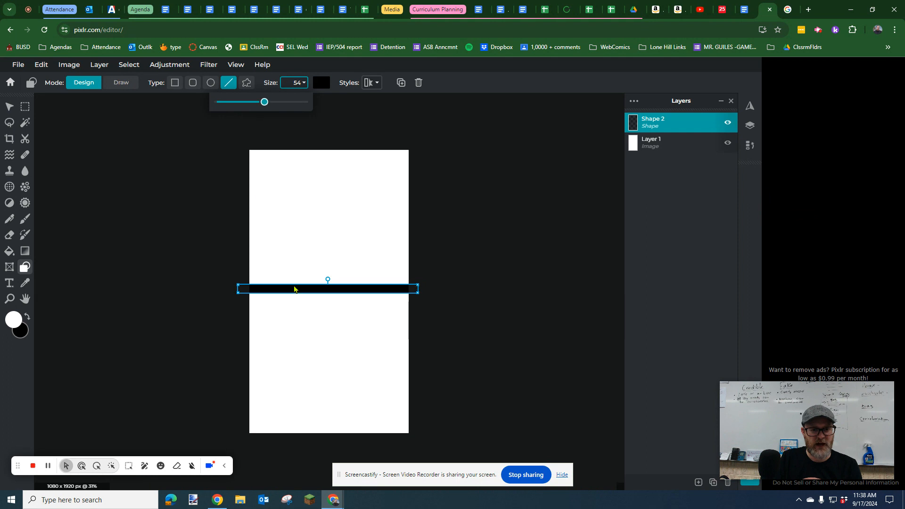
mouse_move(333, 289)
mouse_down()
mouse_move(327, 248)
mouse_move(337, 309)
mouse_move(338, 276)
mouse_move(338, 294)
mouse_up()
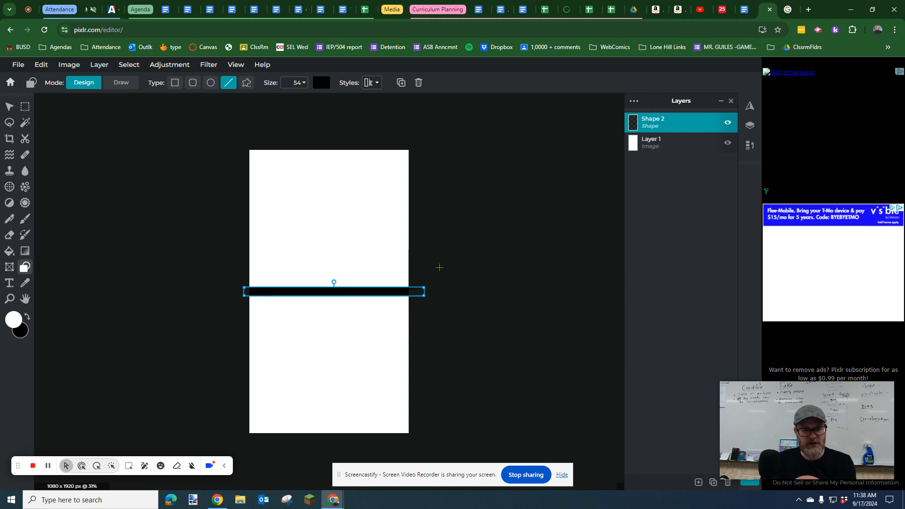
click(439, 267)
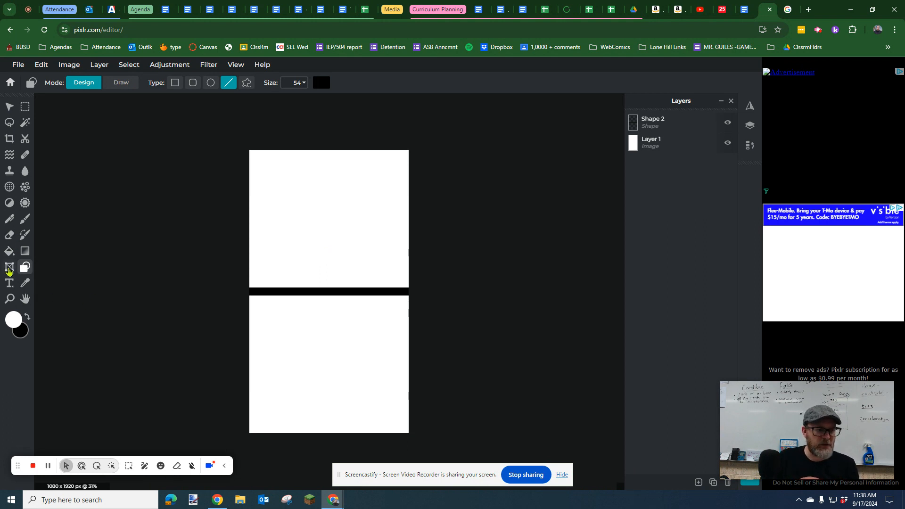
Step: Add a new text layer reading CREDIBLE in capital letters
click(9, 282)
click(257, 167)
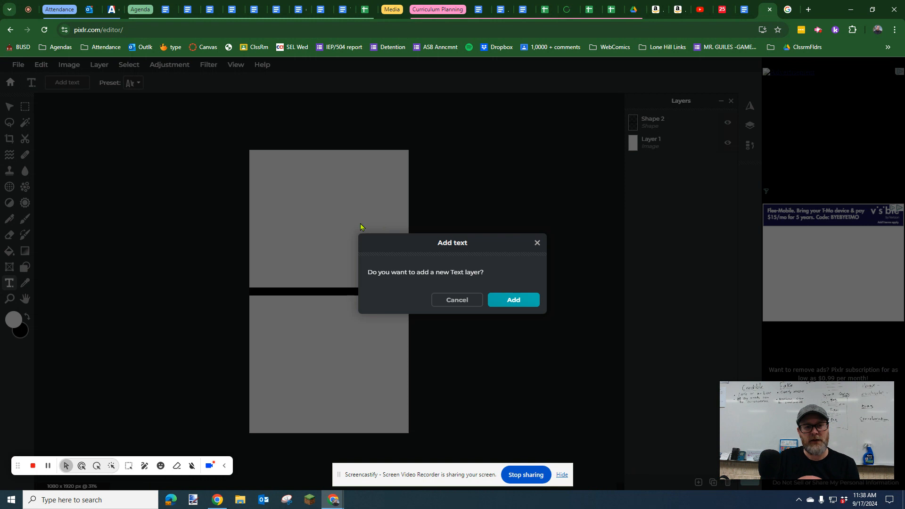
click(512, 300)
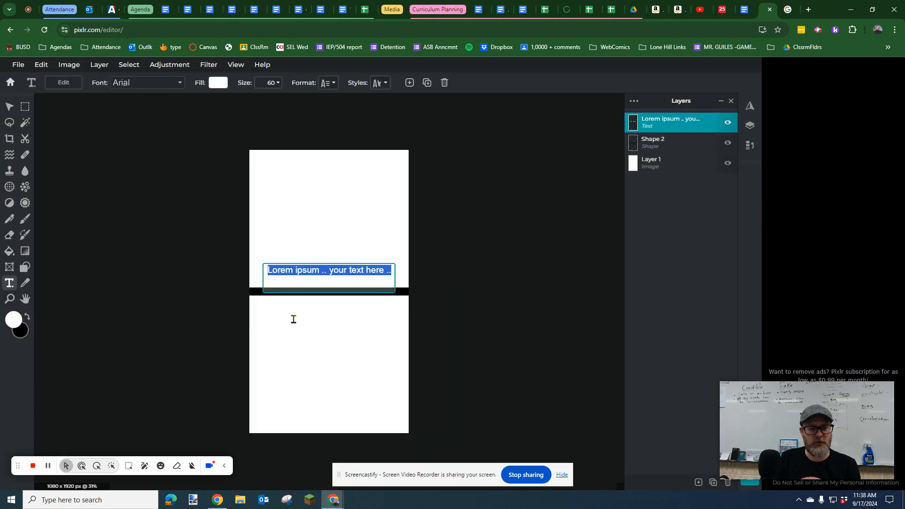
text(credibl)
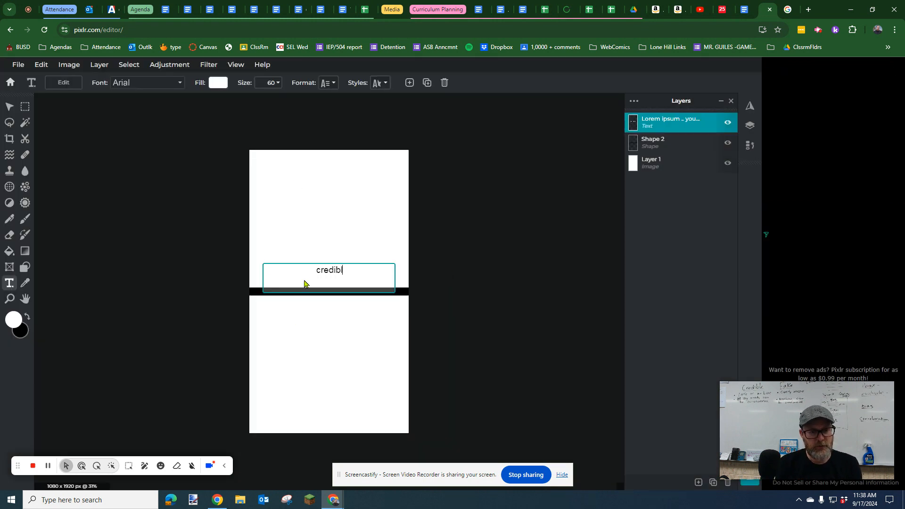
key(BackSpace)
key(BackSpace)
key(BackSpace)
key(BackSpace)
key(BackSpace)
key(BackSpace)
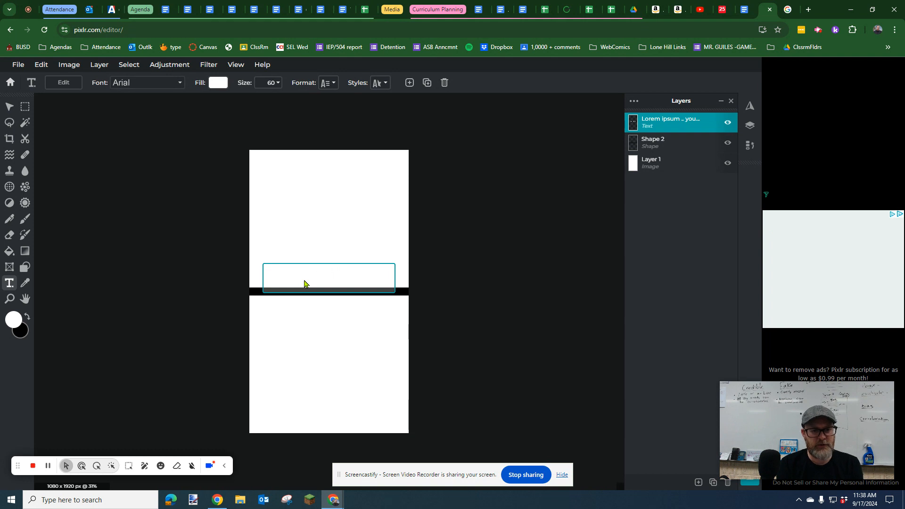
text(CREDIBLE)
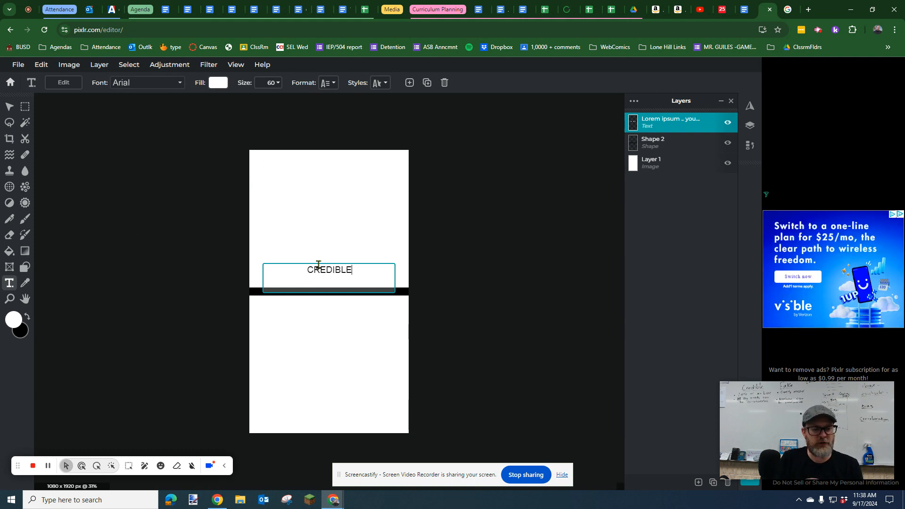
click(333, 360)
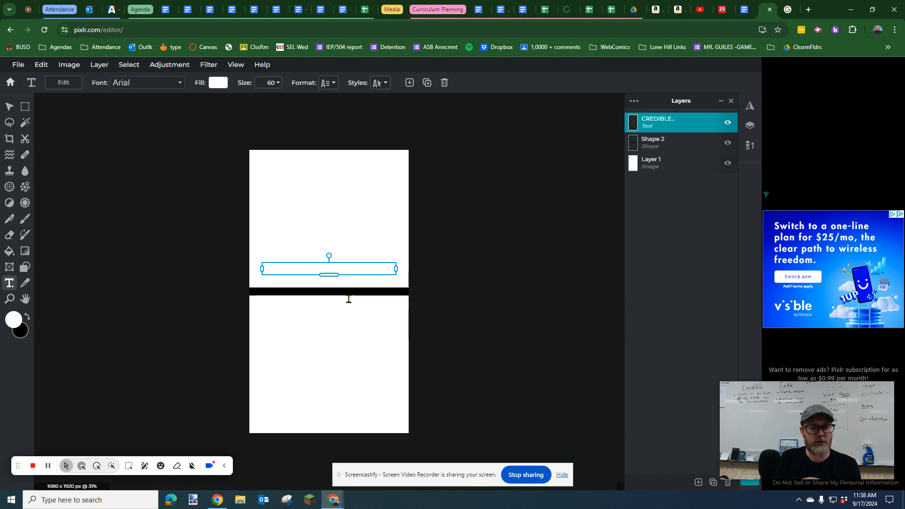
Step: Set the fill colour of the CREDIBLE text to black (#000000)
click(218, 84)
click(512, 352)
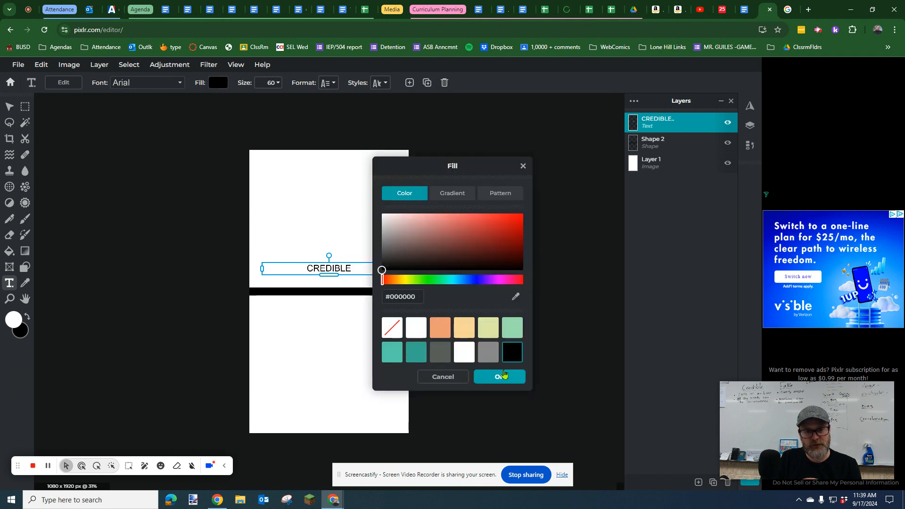
click(498, 377)
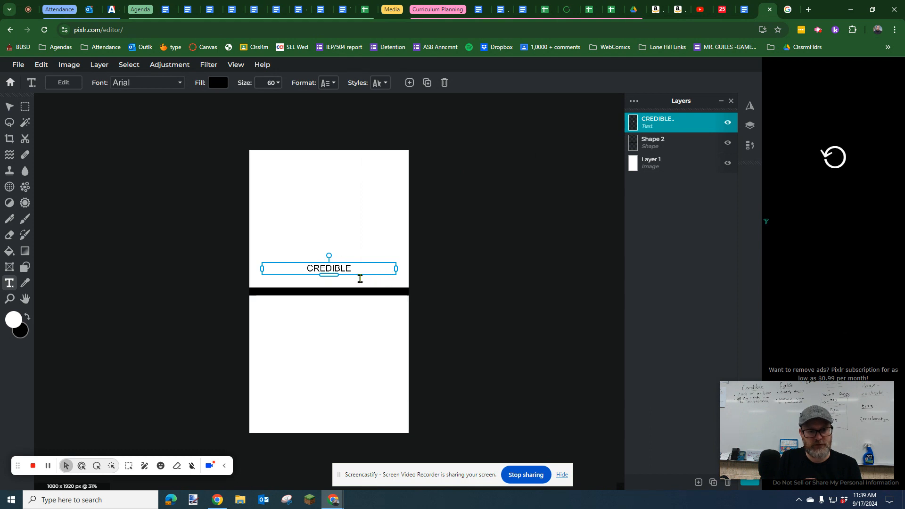
Step: Scale the CREDIBLE text to size 151 and place it as a heading at the canvas's upper edge
drag(331, 274, 333, 301)
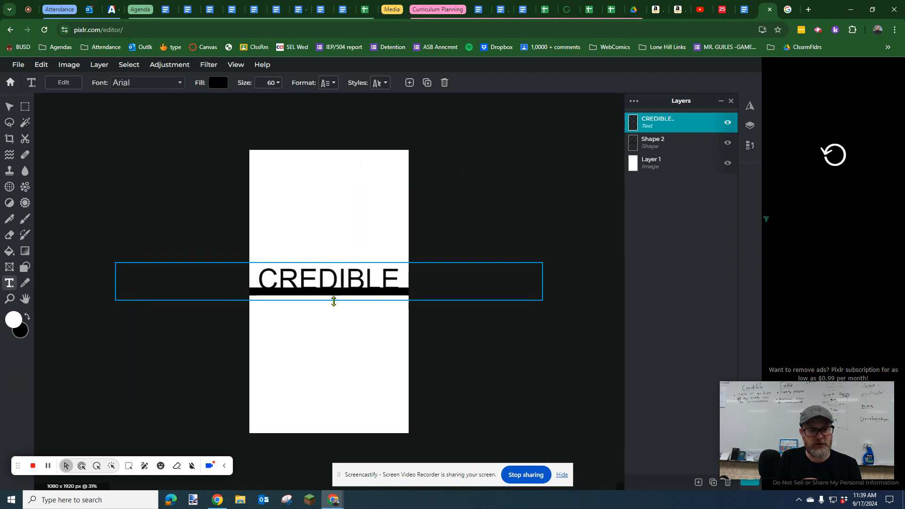
drag(330, 263, 330, 165)
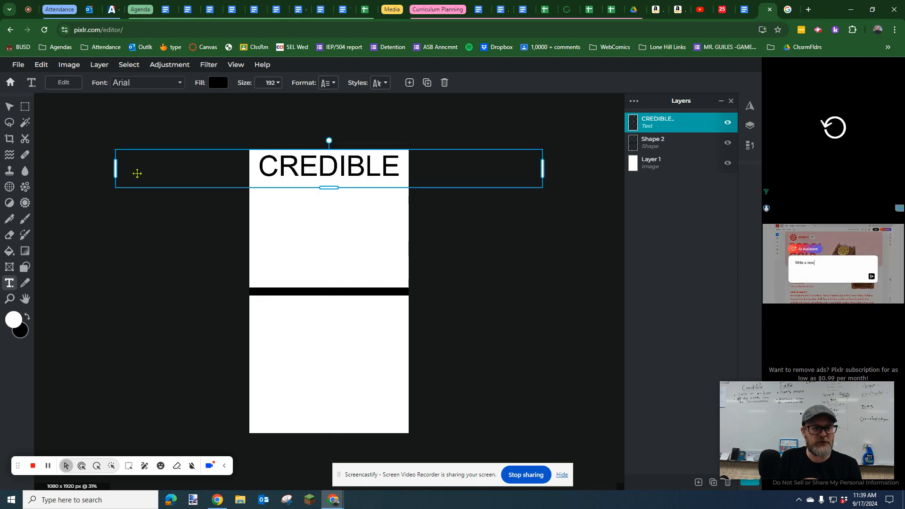
drag(115, 168, 114, 169)
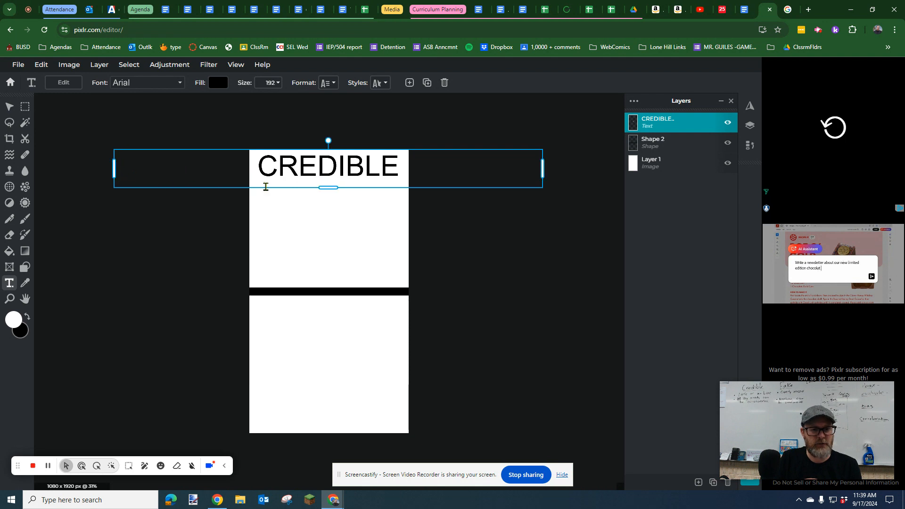
drag(331, 190, 332, 169)
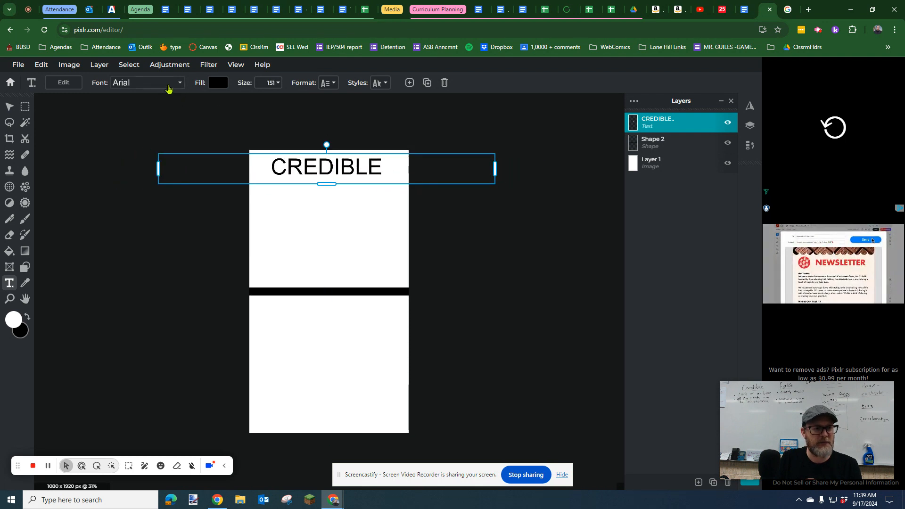
Step: Change the CREDIBLE heading's font to BEBASNEUE, enlarge it to size 221 and centre it at the canvas's upper edge
click(178, 83)
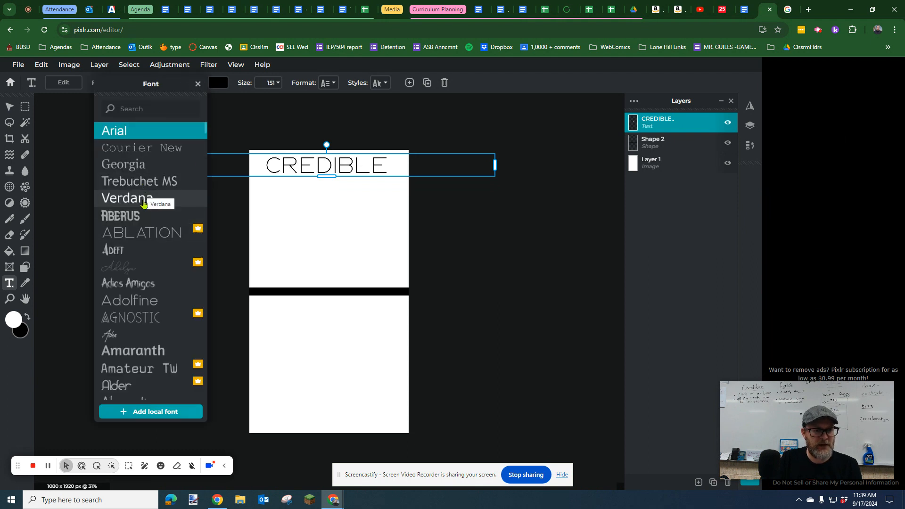
scroll(140, 330, down, 3)
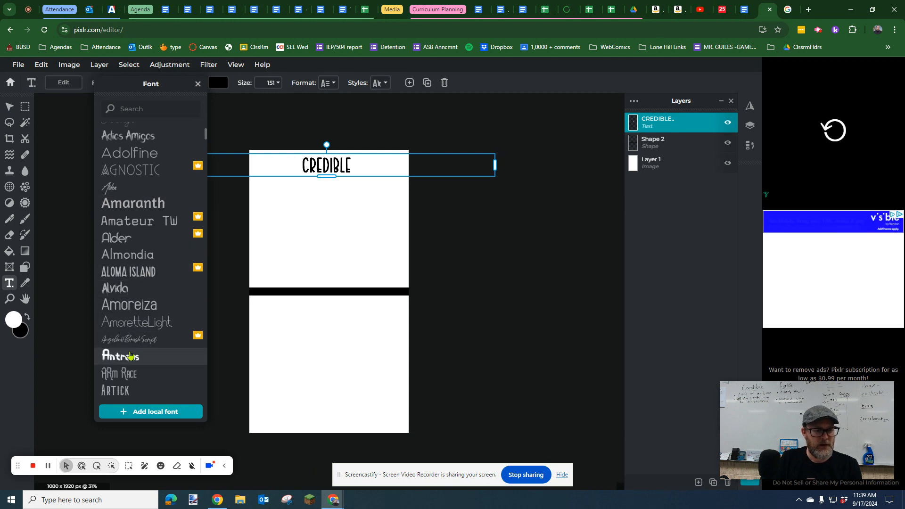
scroll(118, 355, down, 3)
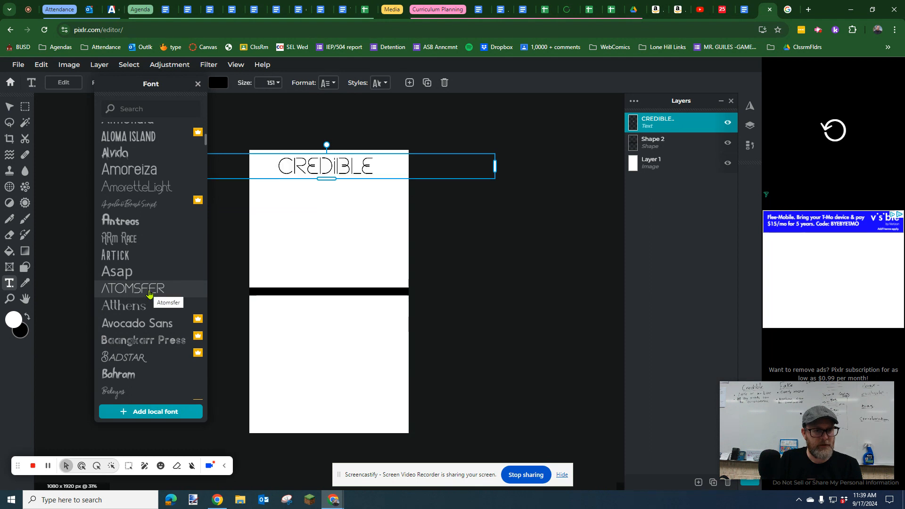
scroll(151, 294, down, 2)
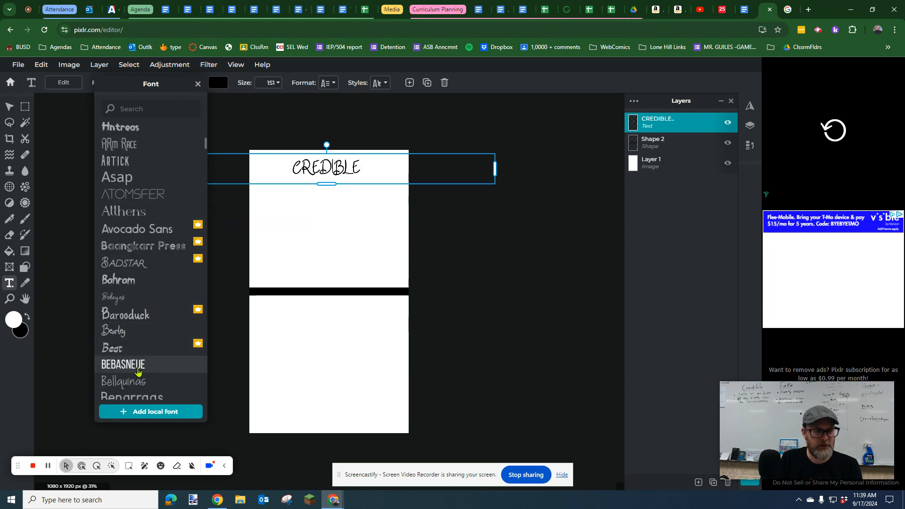
click(140, 366)
mouse_move(328, 182)
mouse_down()
mouse_move(327, 195)
mouse_move(333, 171)
mouse_move(322, 171)
mouse_move(334, 171)
mouse_up()
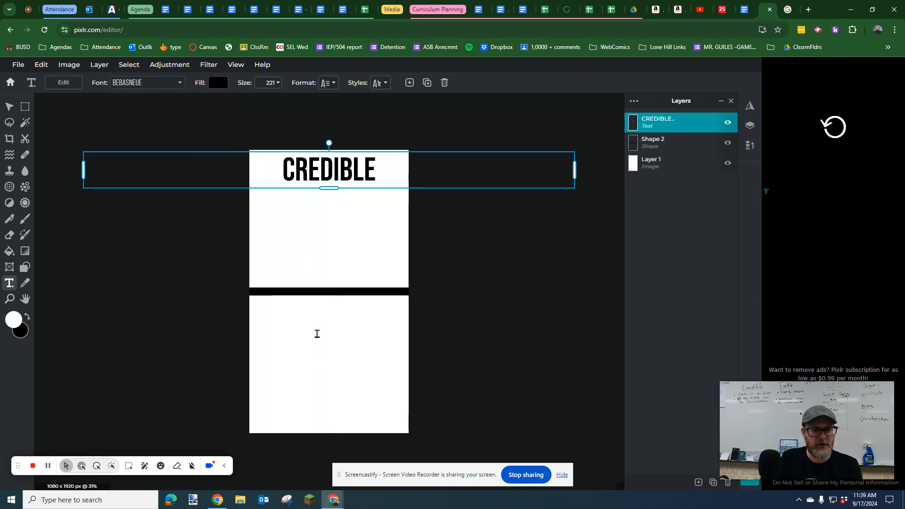
Step: Add a new text layer reading FAKE and place it as a heading just beneath the black dividing line
click(317, 334)
click(304, 326)
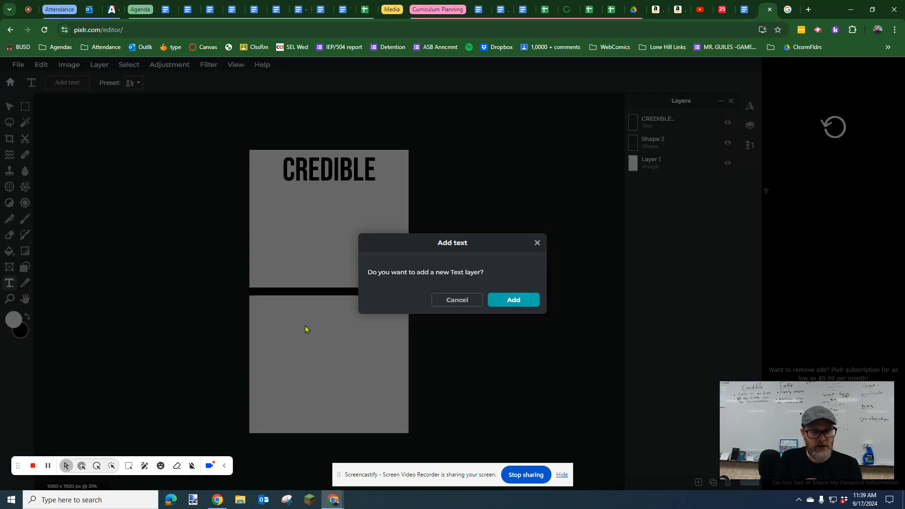
key(Return)
text(FAKE)
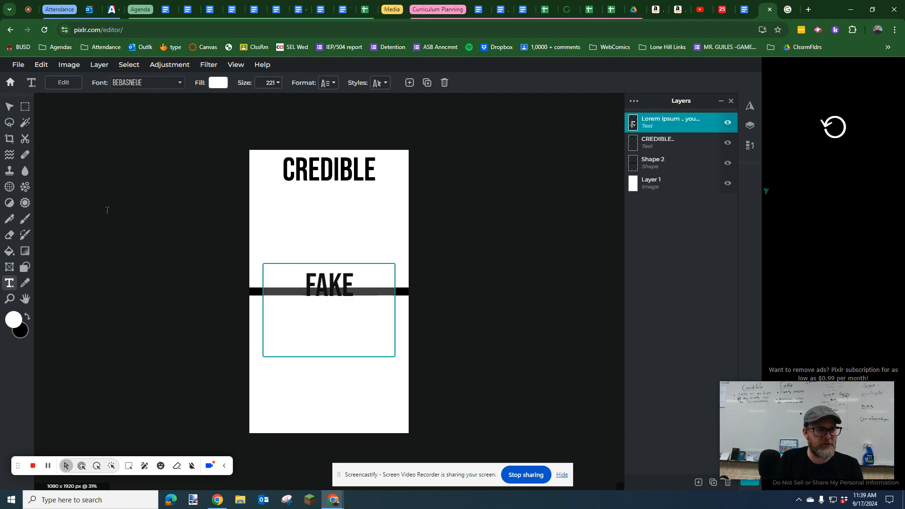
click(9, 107)
drag(303, 276, 317, 313)
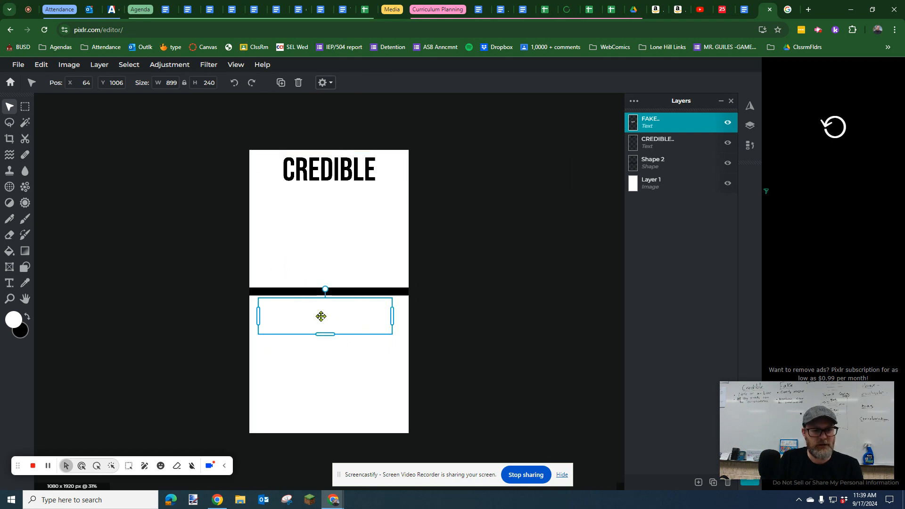
Step: Set the fill colour of the FAKE text to black (#000000)
double_click(324, 315)
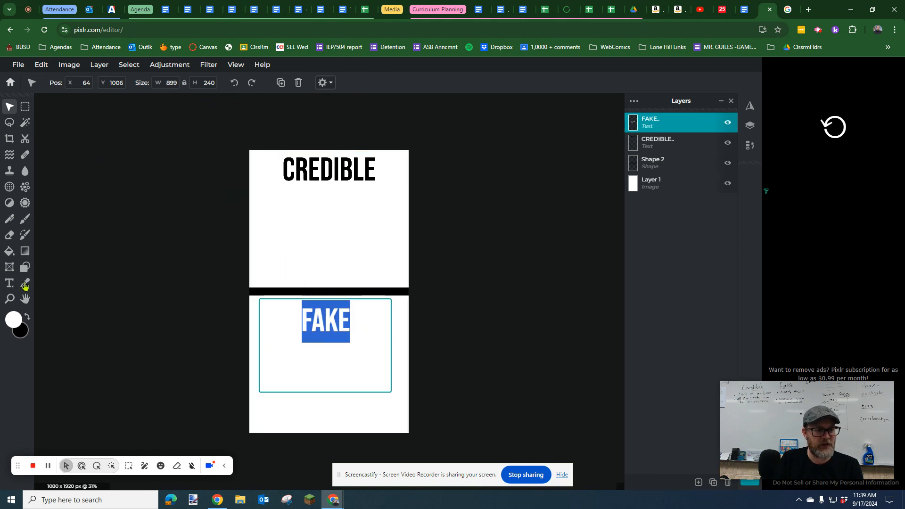
click(9, 284)
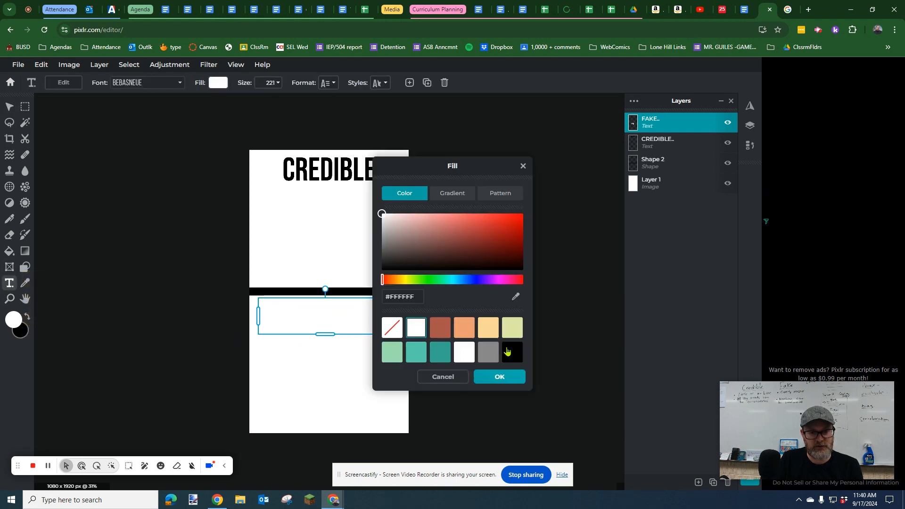
click(506, 351)
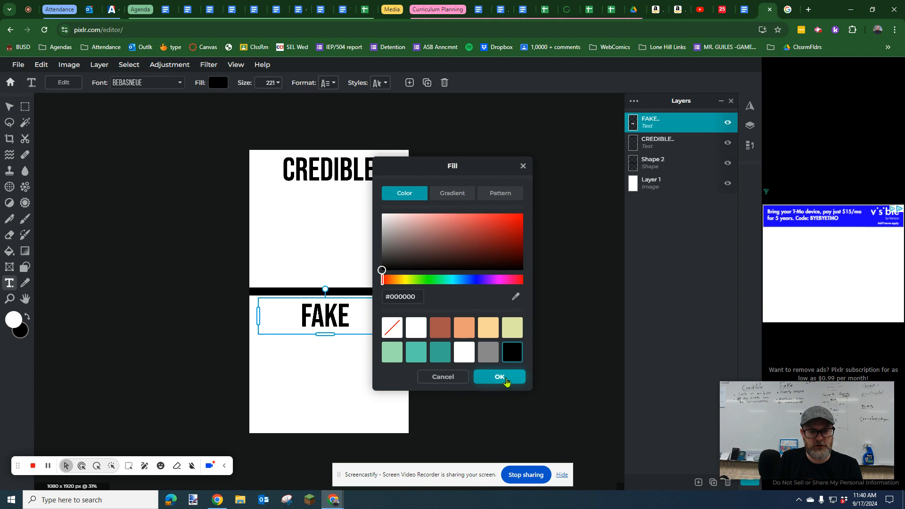
click(501, 377)
Step: Change the FAKE heading's font to Antreos and its fill colour to the brick-red swatch (#A8534B)
click(180, 85)
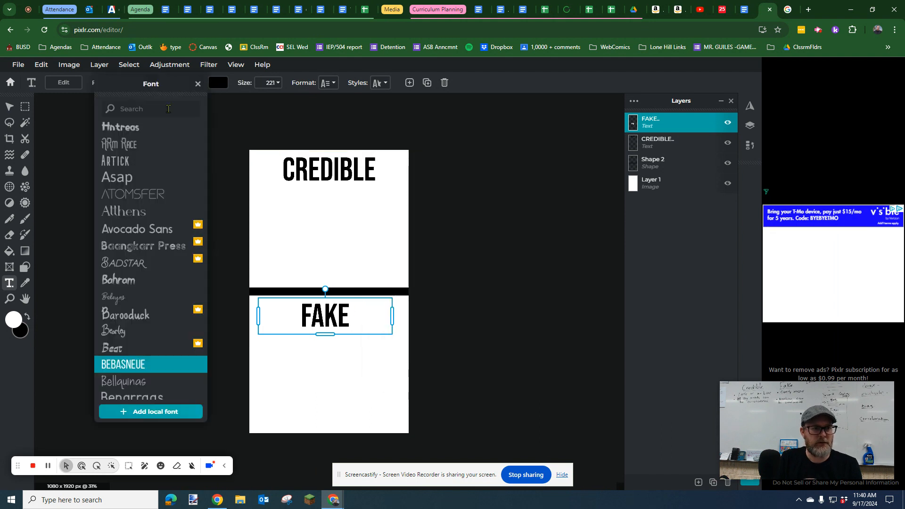
click(158, 131)
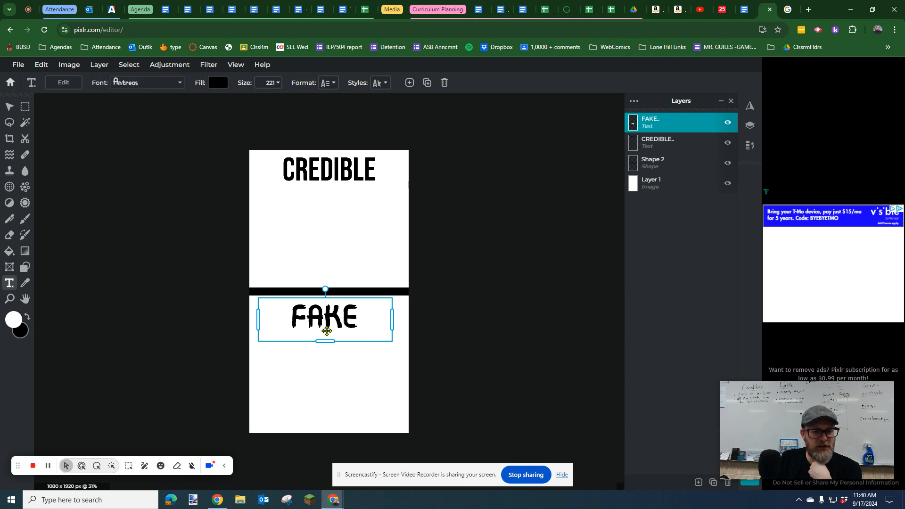
click(218, 84)
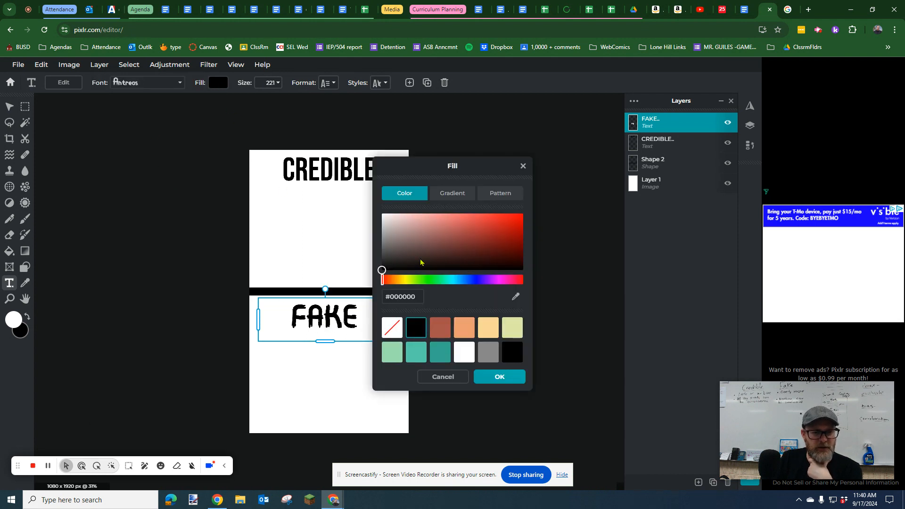
click(443, 333)
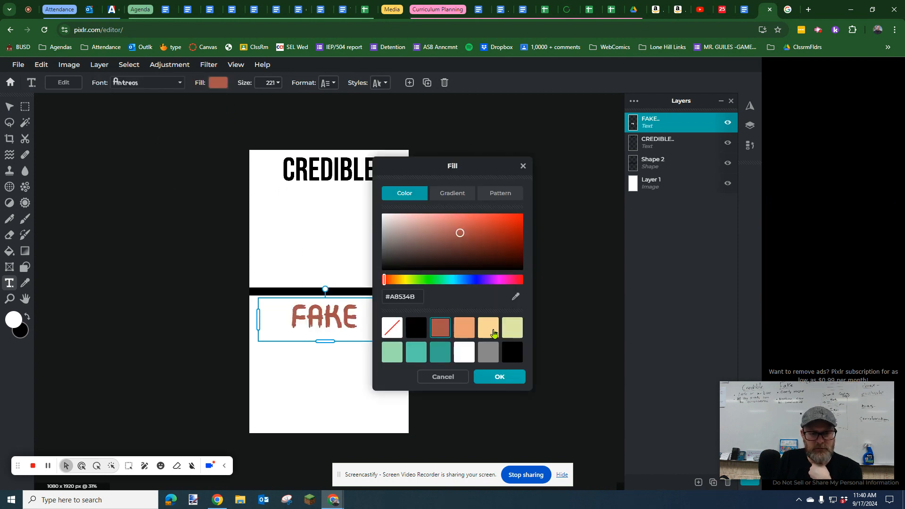
click(500, 377)
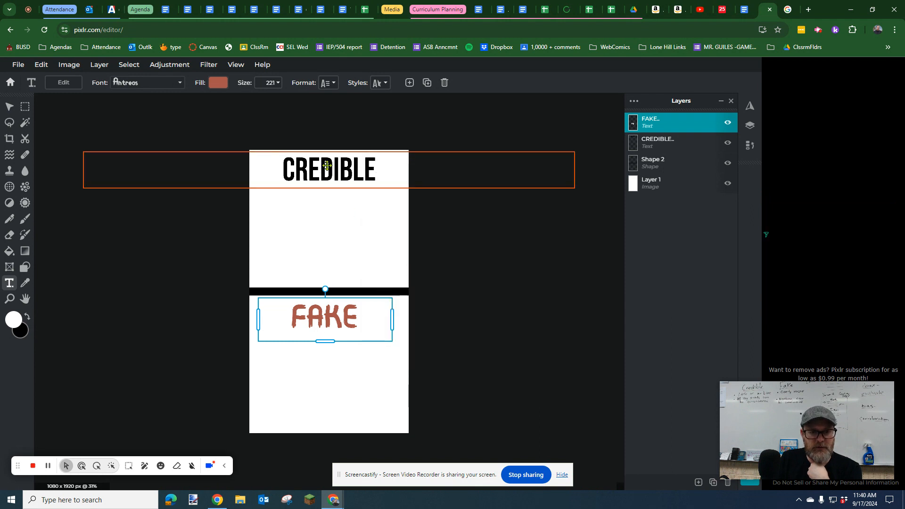
Step: Set the fill colour of the CREDIBLE heading to the teal swatch (#57CBAB)
click(326, 167)
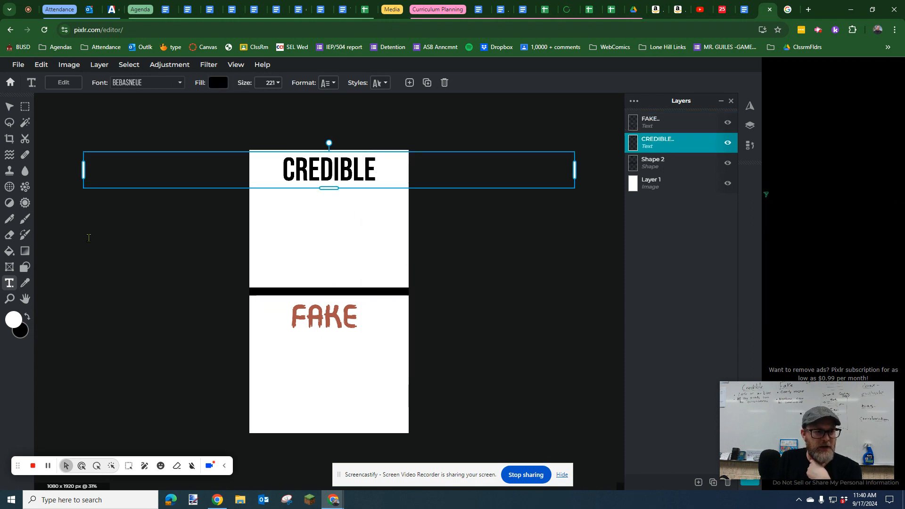
click(217, 82)
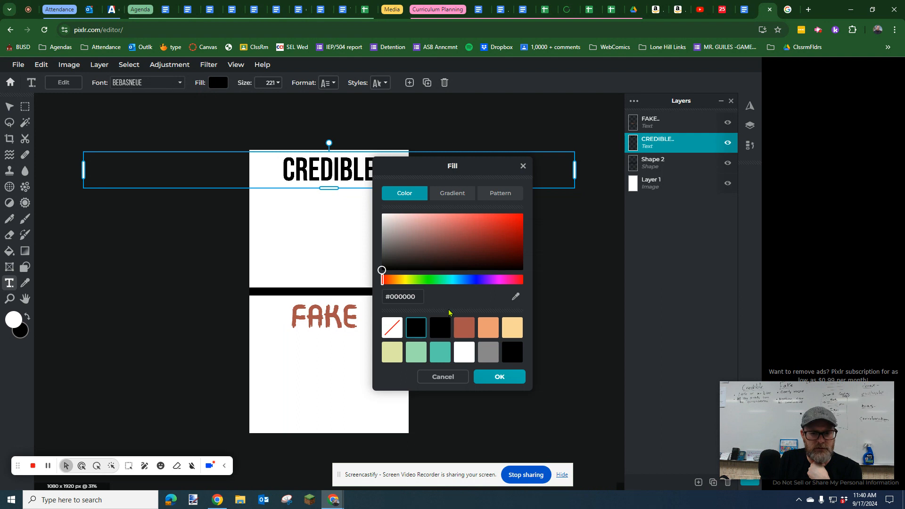
click(437, 355)
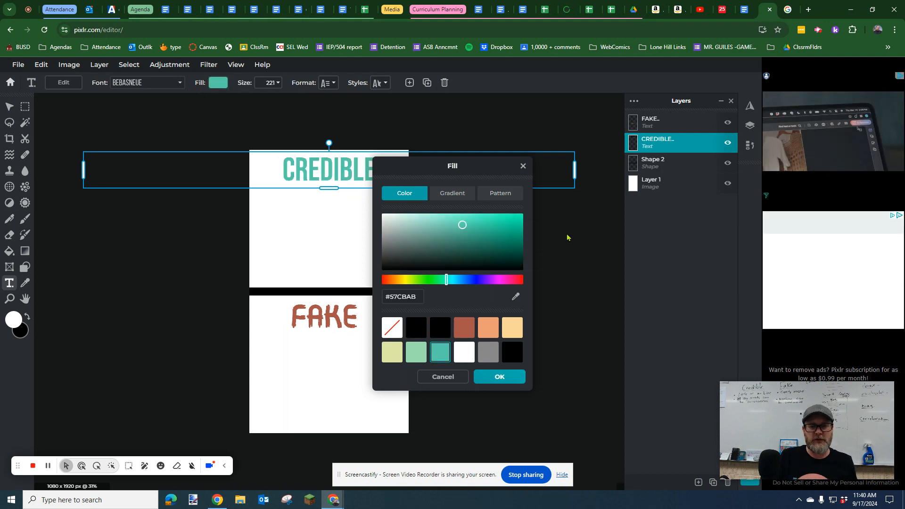
click(499, 376)
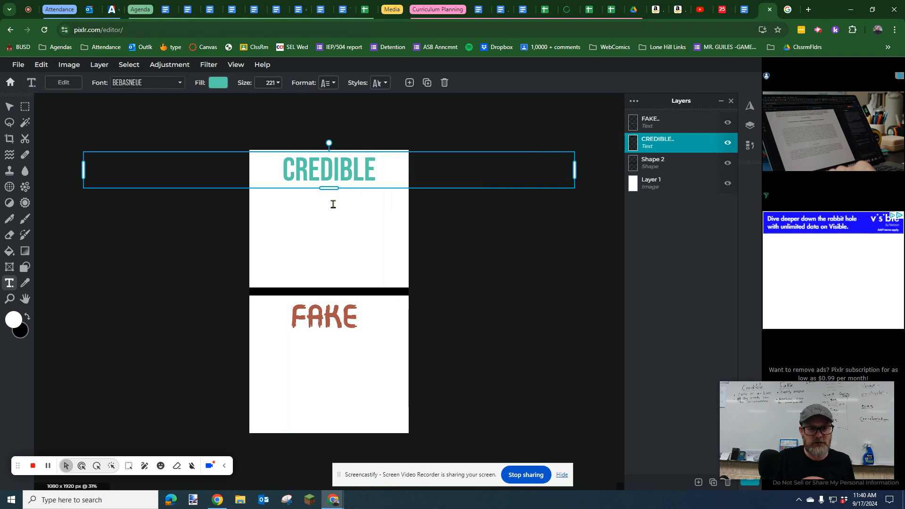
Step: Apply the Arc curve style to the CREDIBLE heading with an amount of 34
click(380, 83)
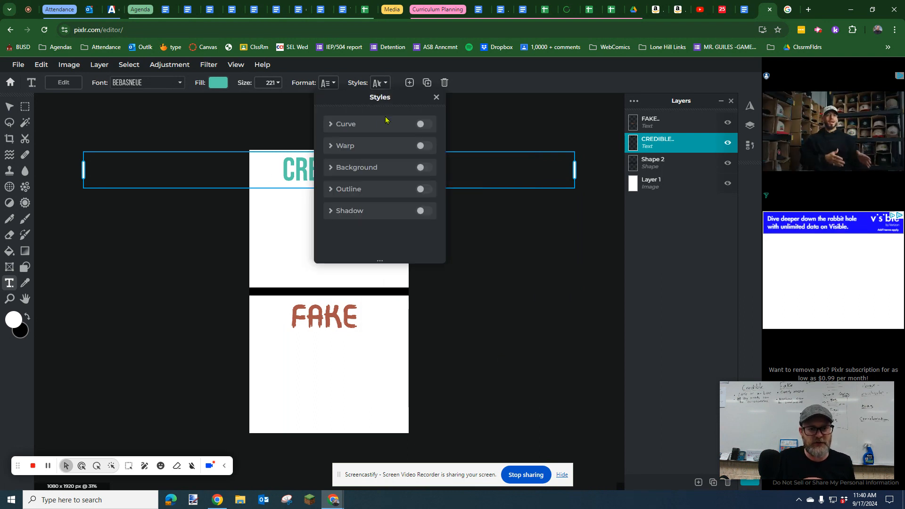
click(329, 125)
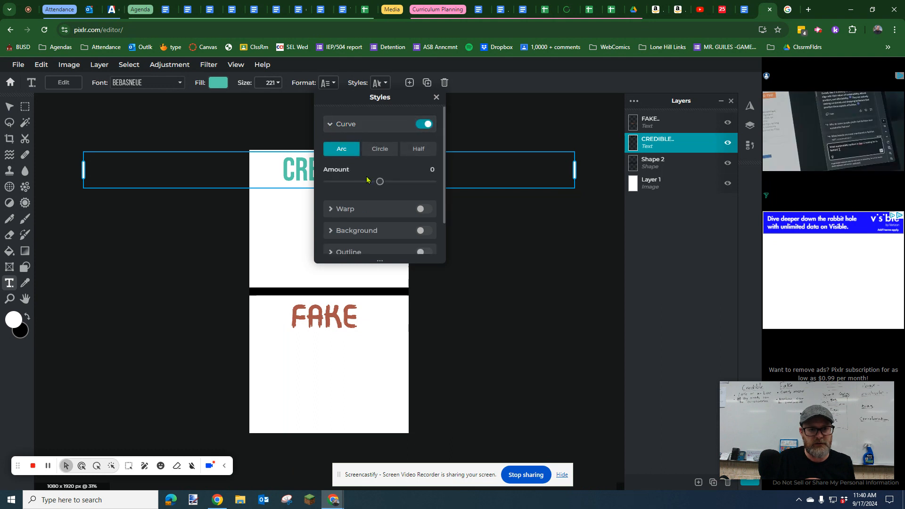
mouse_move(383, 184)
mouse_down()
mouse_move(396, 182)
mouse_move(385, 183)
mouse_up()
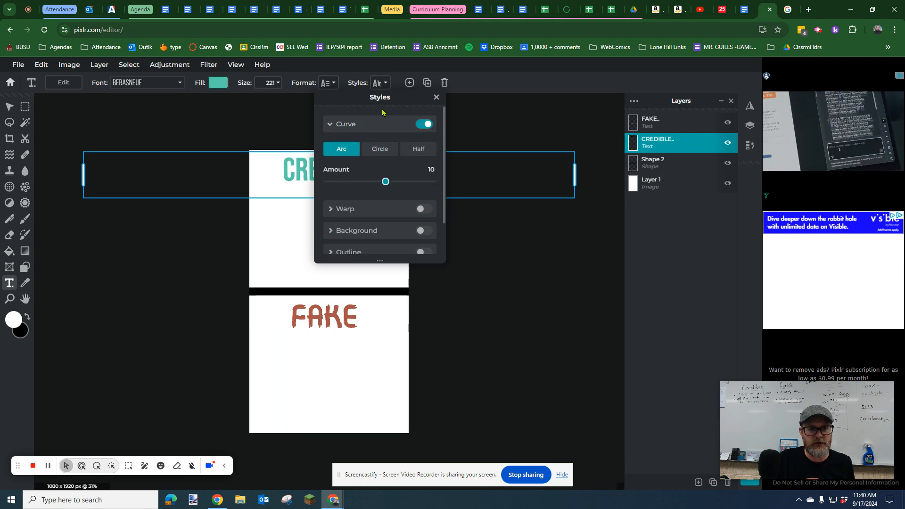
drag(368, 97, 502, 119)
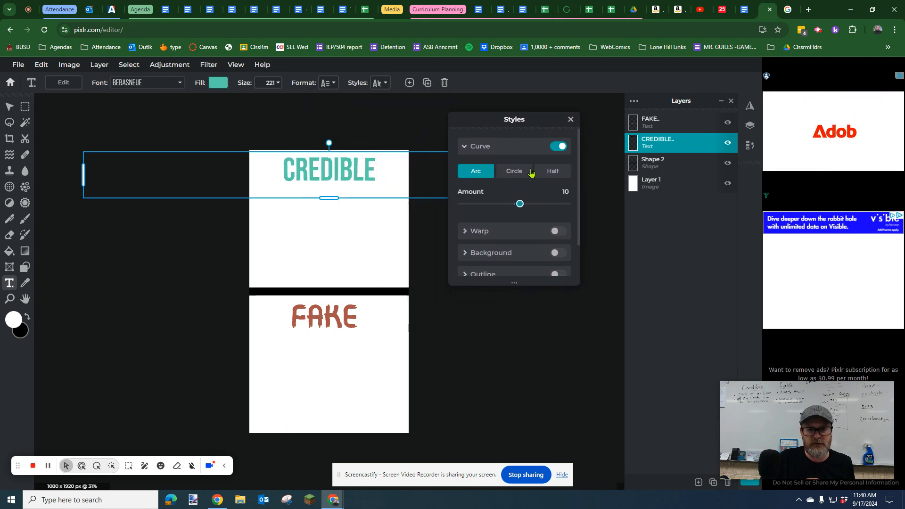
mouse_move(520, 204)
mouse_down()
mouse_move(567, 206)
mouse_move(531, 204)
mouse_up()
Step: Enable the Warp style on the CREDIBLE heading with the third warp shape, and deselect the text
click(559, 235)
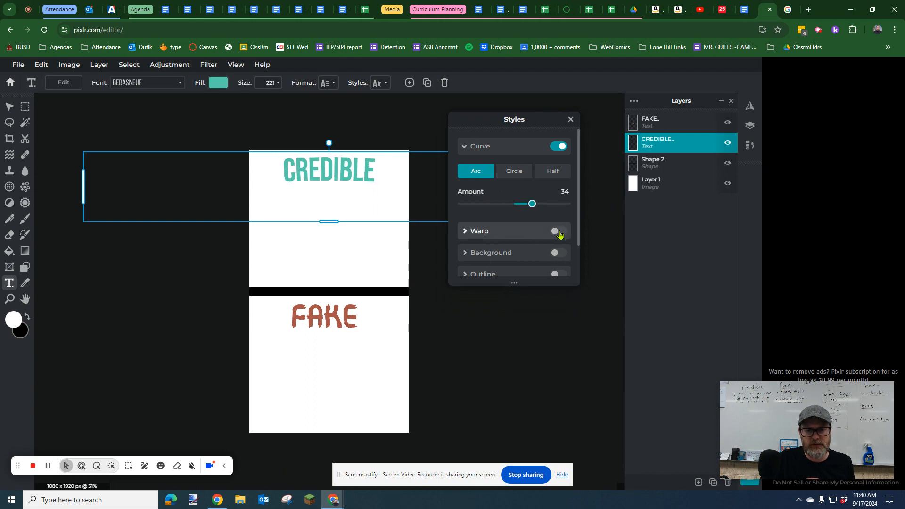
click(513, 256)
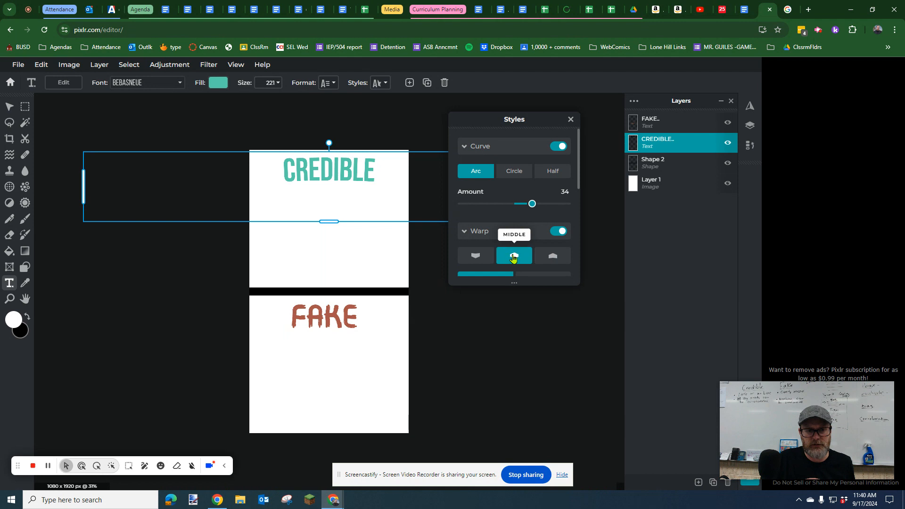
click(475, 256)
click(552, 257)
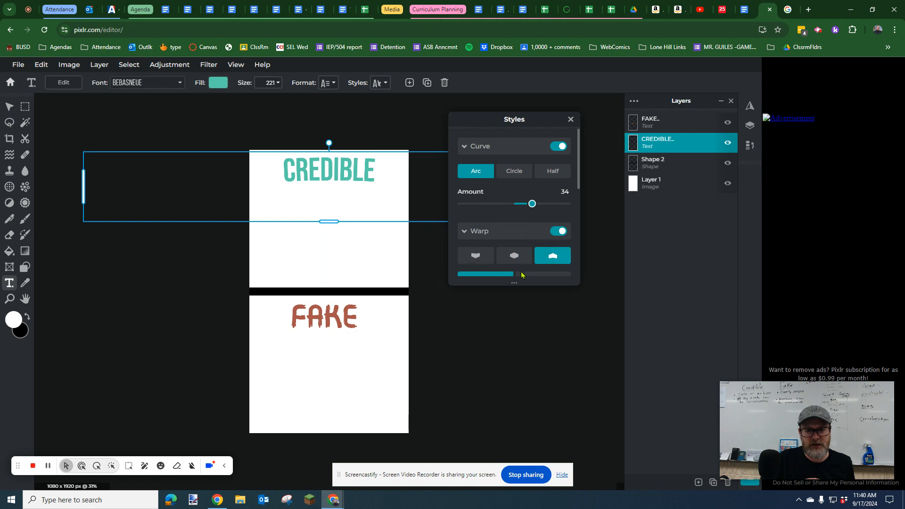
scroll(527, 233, down, 2)
mouse_move(526, 221)
mouse_down()
mouse_move(542, 217)
mouse_move(513, 221)
mouse_up()
scroll(499, 189, up, 3)
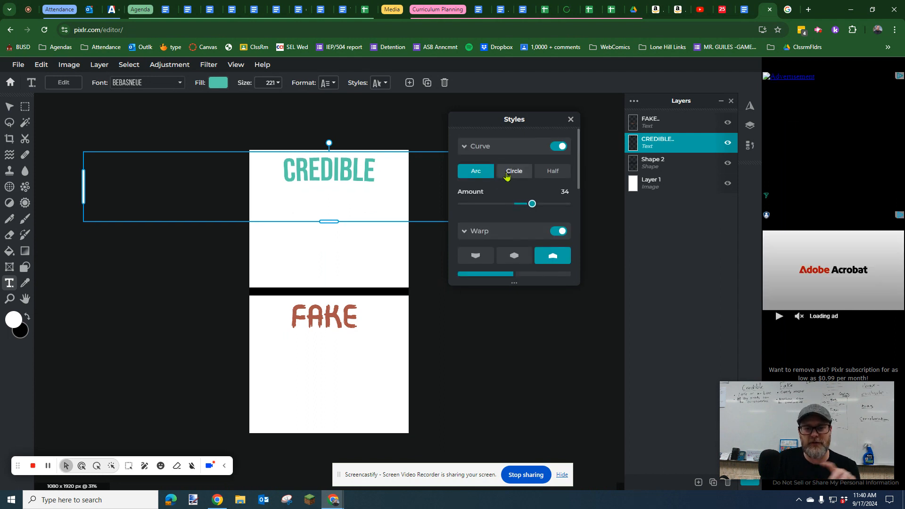
click(570, 120)
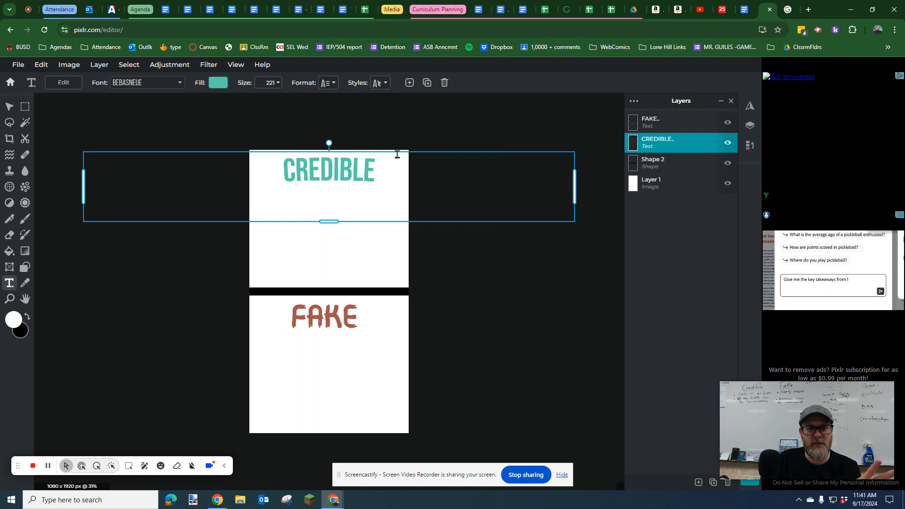
click(514, 285)
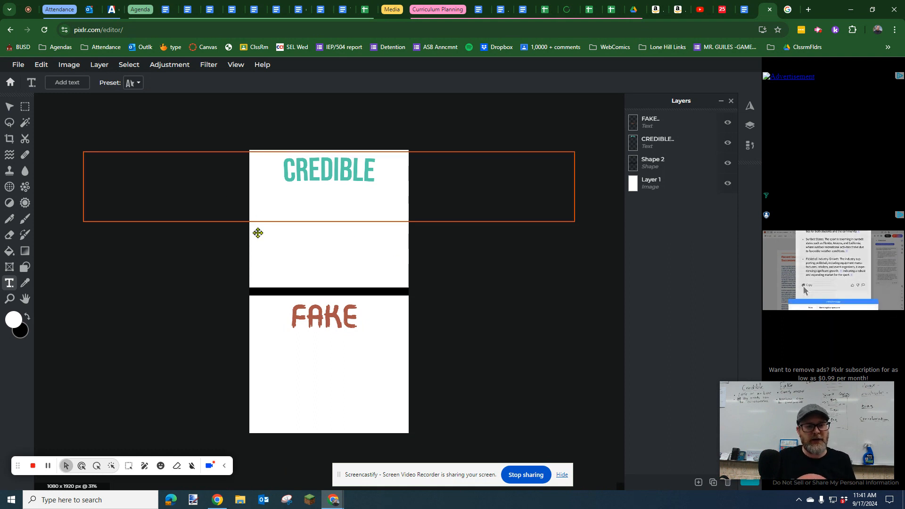
click(725, 386)
drag(725, 386, 724, 324)
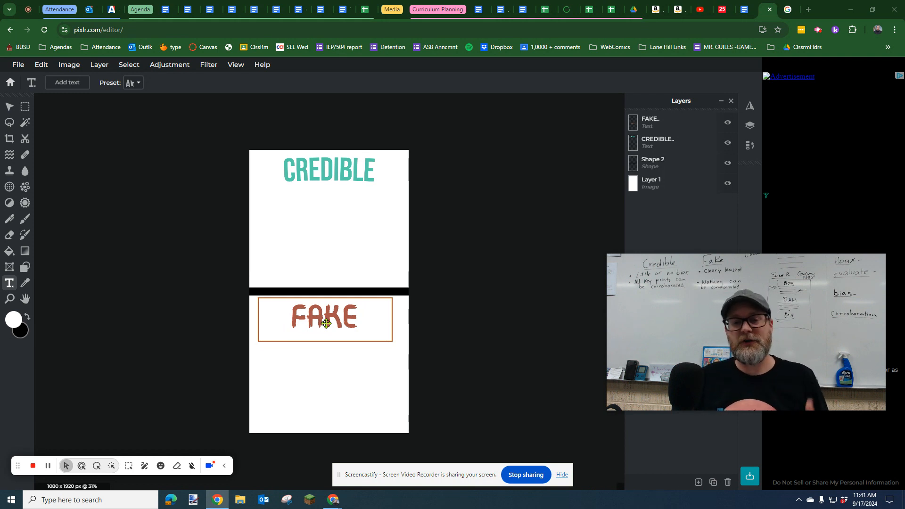
click(335, 385)
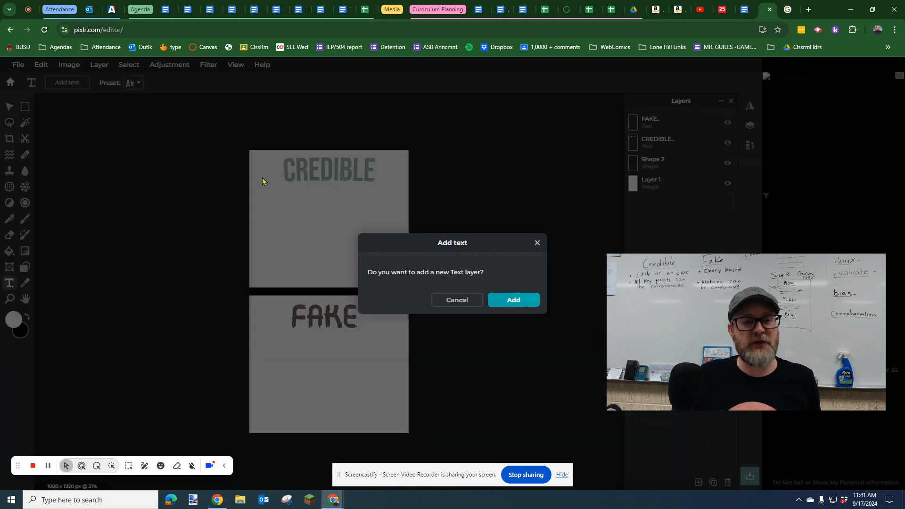
click(511, 304)
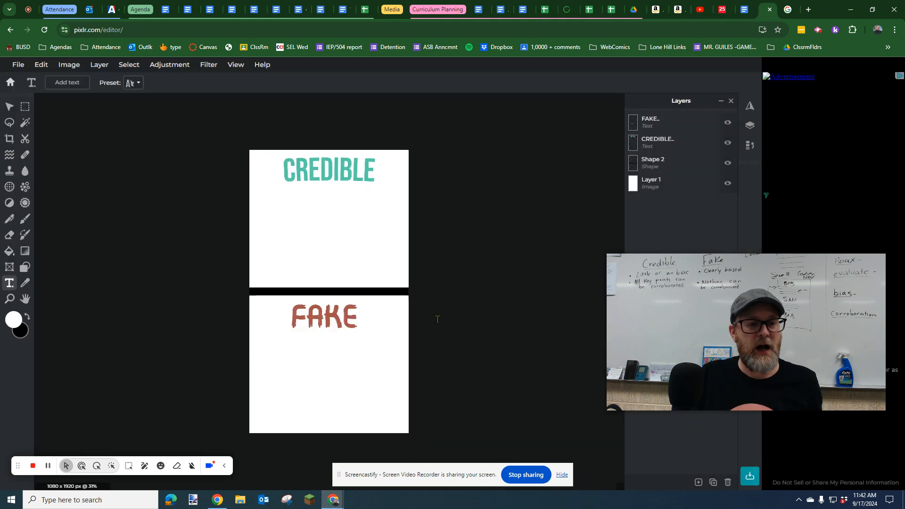
Step: Activate the Brush tool and swap the two colours so that black is the foreground colour
click(25, 219)
key(Delete)
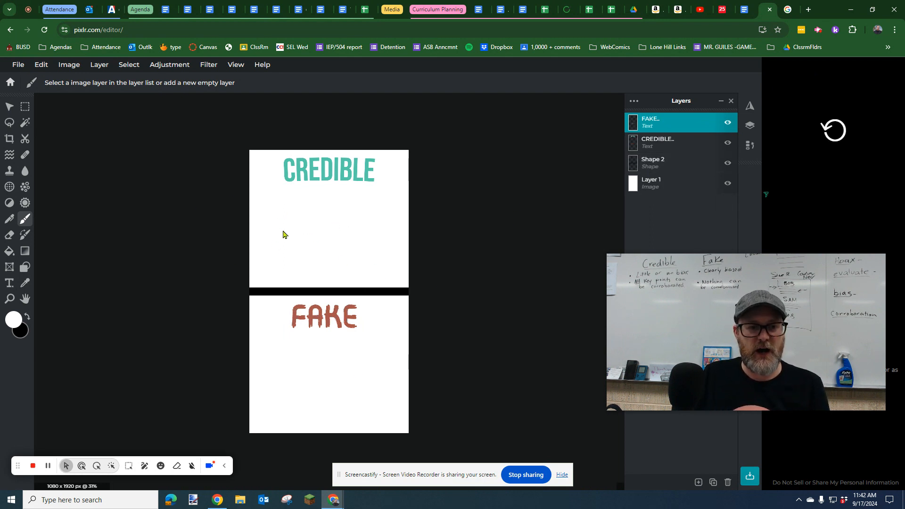
click(27, 317)
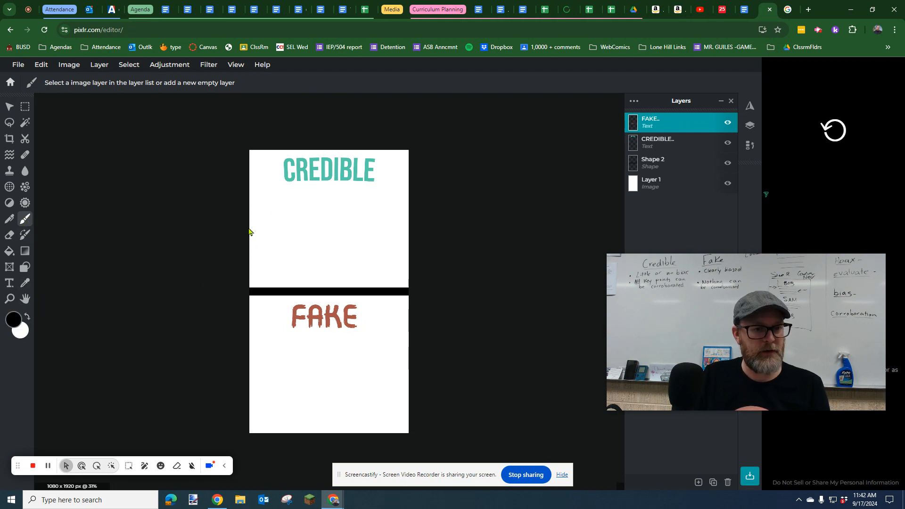
drag(783, 276, 539, 270)
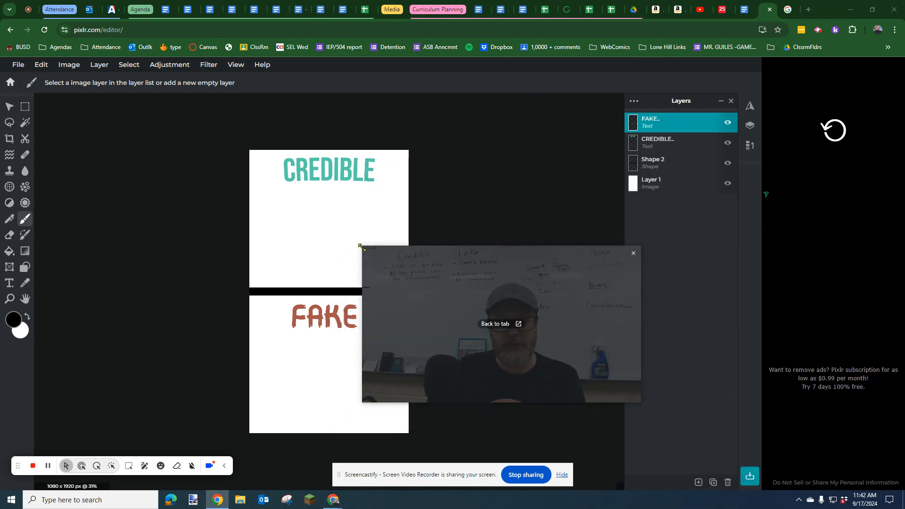
drag(362, 245, 460, 299)
drag(513, 325, 479, 134)
Step: Add an empty layer above the headings and brush a black freehand loop below CREDIBLE and an underline below FAKE
click(698, 482)
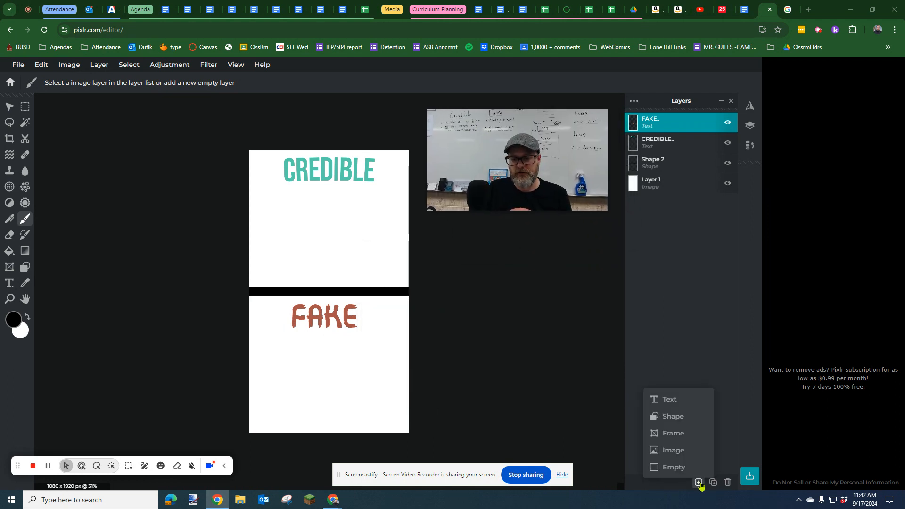
click(669, 467)
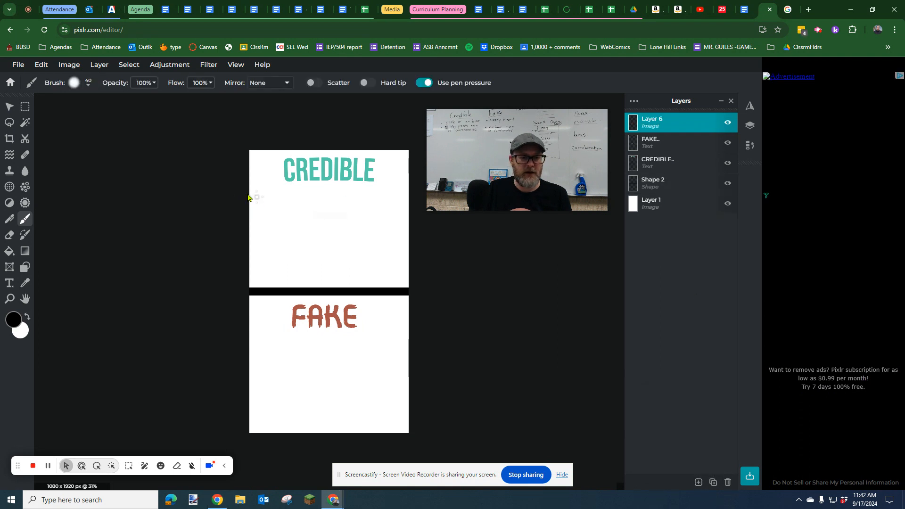
mouse_move(285, 193)
mouse_down()
mouse_move(272, 215)
mouse_move(330, 263)
mouse_move(398, 268)
mouse_move(409, 257)
mouse_move(406, 215)
mouse_move(391, 187)
mouse_move(280, 192)
mouse_move(266, 218)
mouse_up()
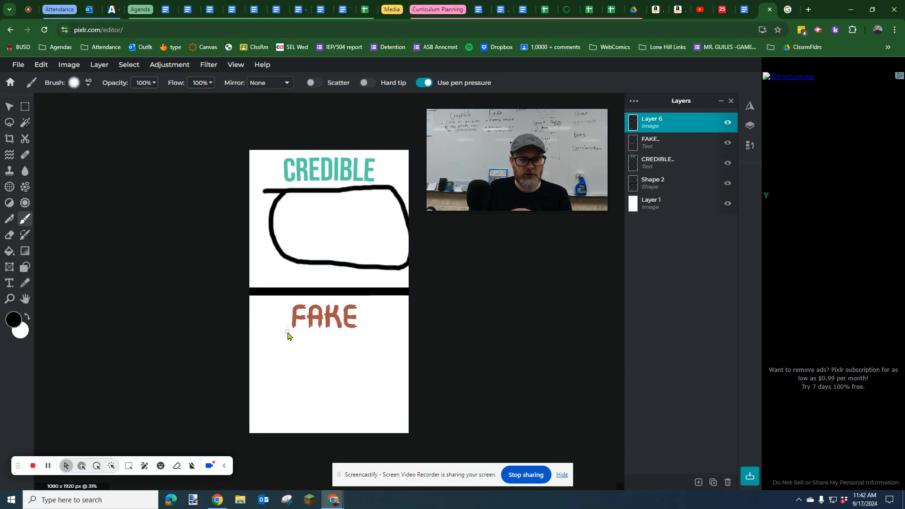
drag(311, 335, 372, 340)
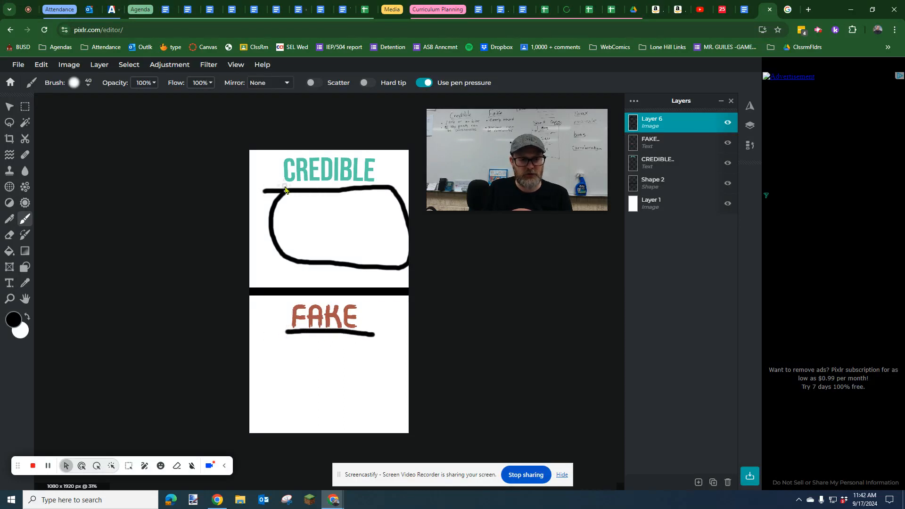
drag(314, 186, 369, 189)
Step: Undo the black brush strokes and the added empty layer, keeping the CREDIBLE heading's teal styling
key(ctrl+z)
key(ctrl+z)
key(ctrl+z)
key(ctrl+z)
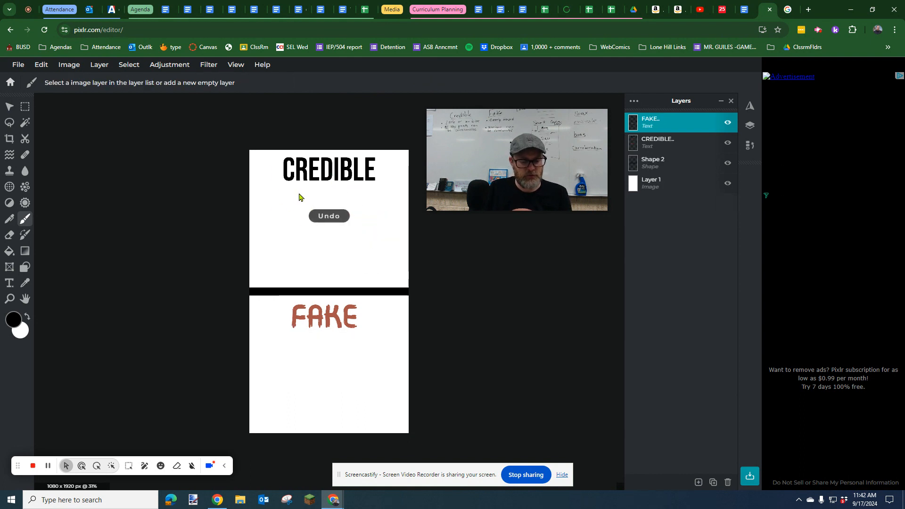
key(ctrl+y)
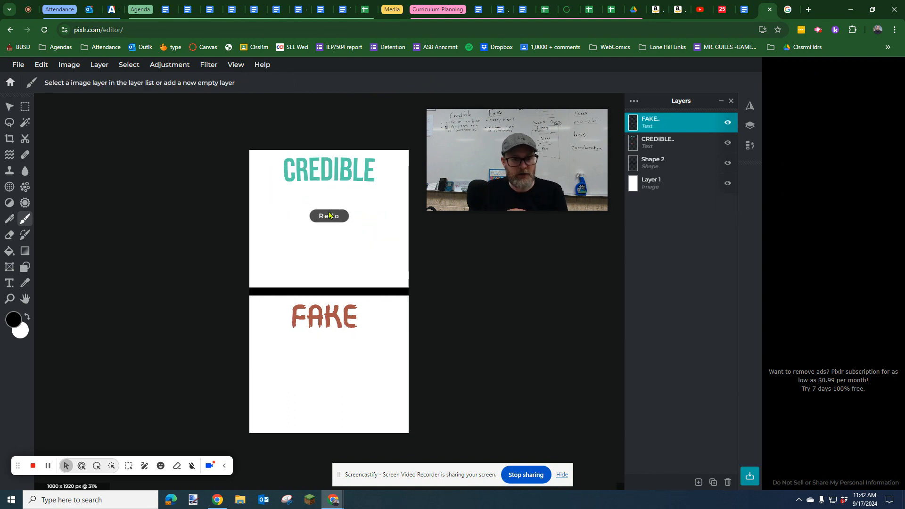